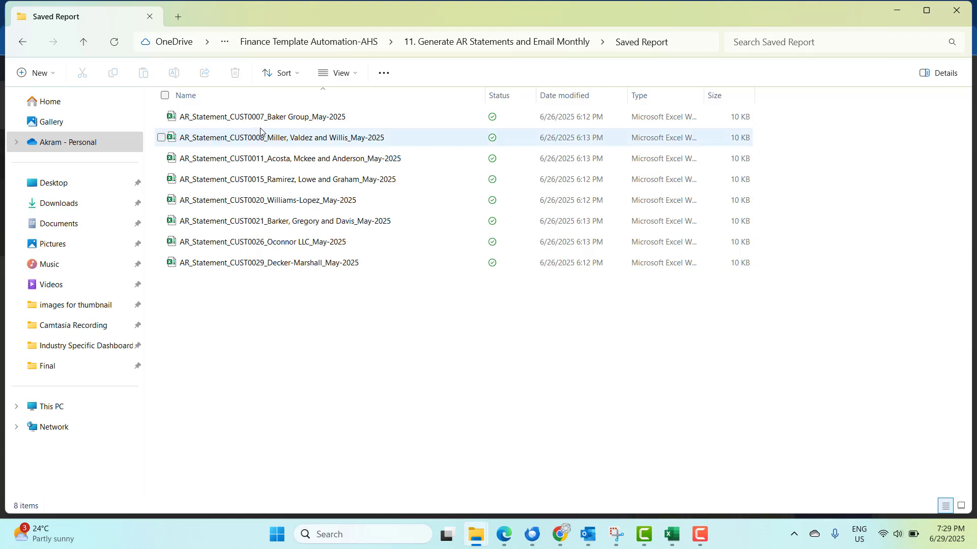
- Leave the Saved Report folder and, in Excel, examine the Decker-Marshall statement's customer details, period, invoice lines and overdue summary
click(509, 43)
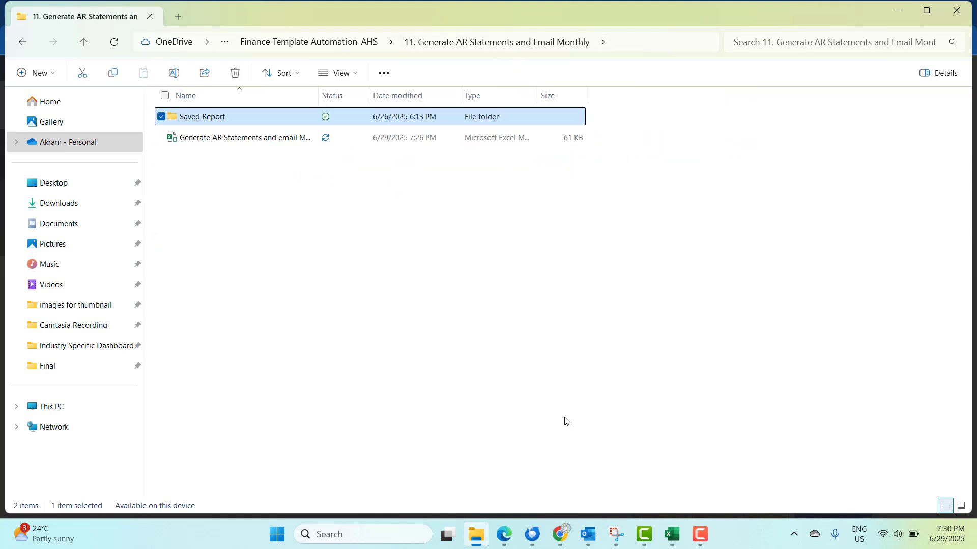
mouse_move(670, 543)
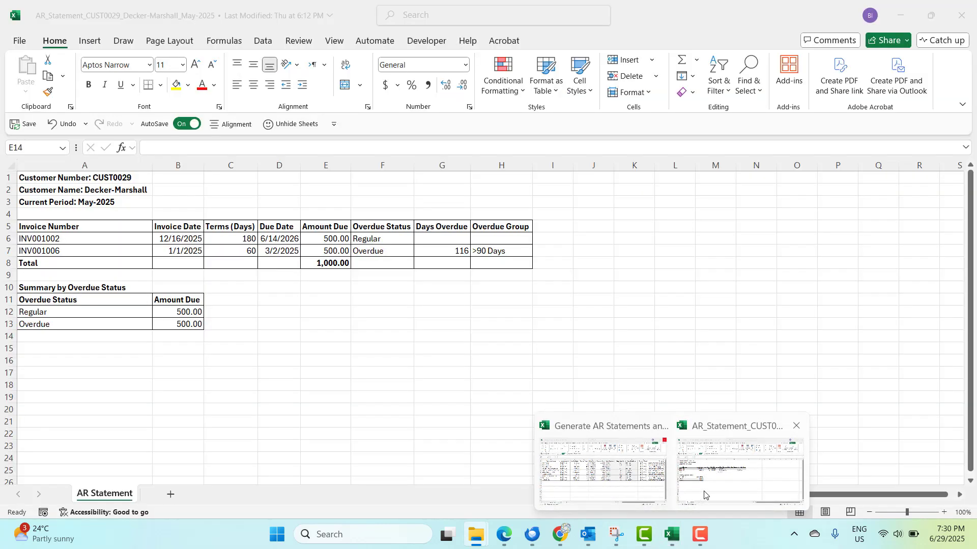
click(704, 495)
click(269, 395)
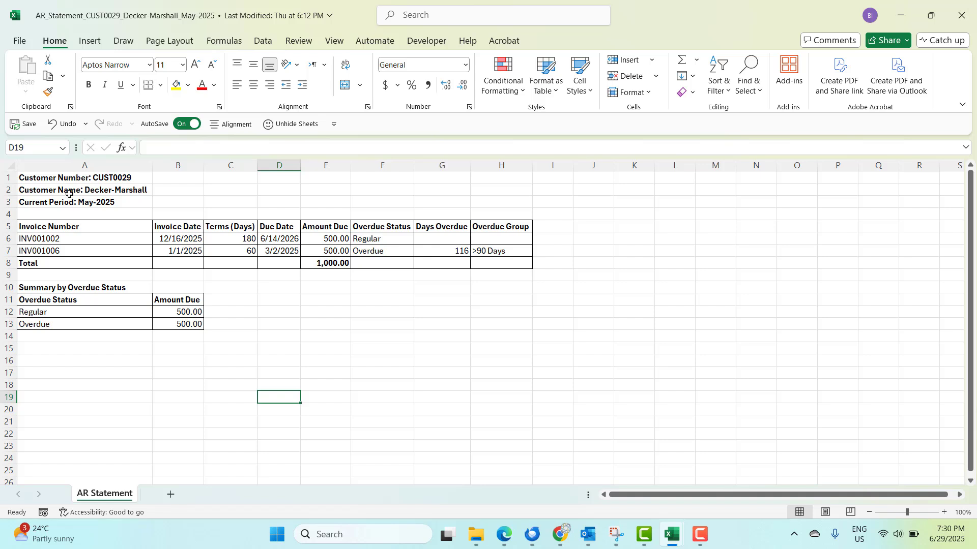
click(113, 192)
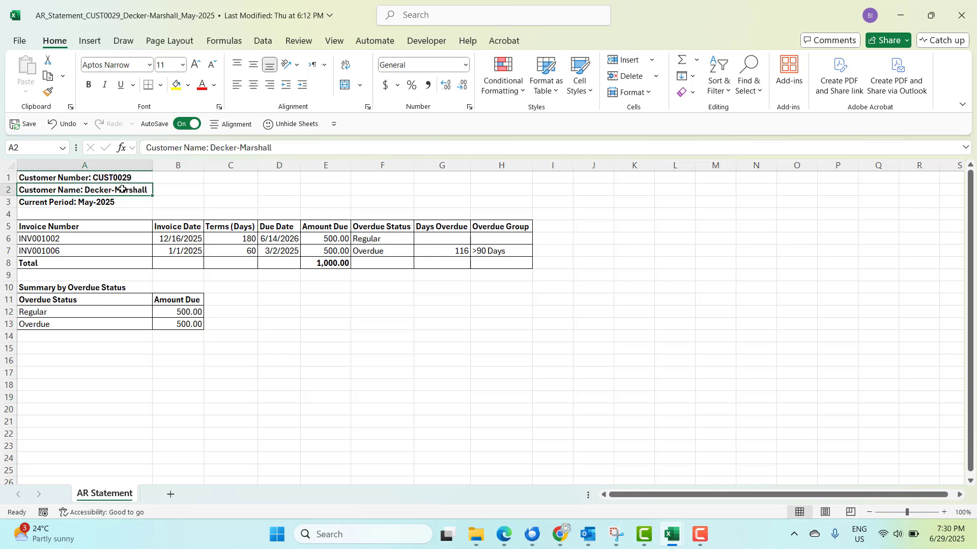
click(88, 203)
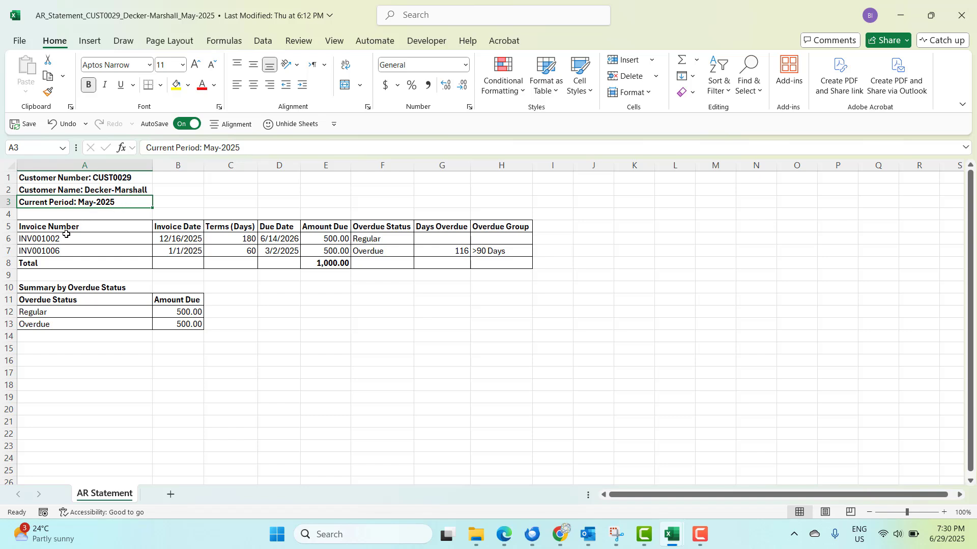
drag(66, 237, 109, 247)
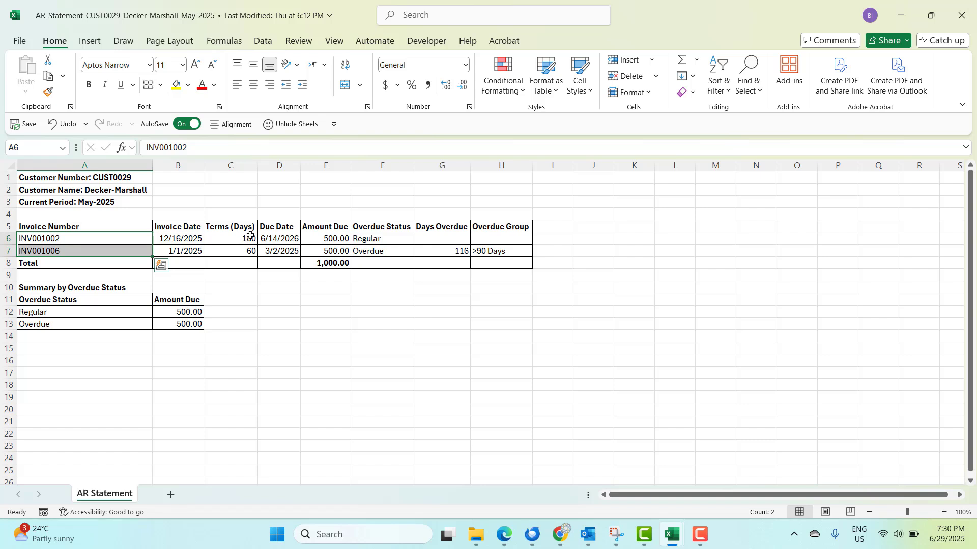
click(280, 239)
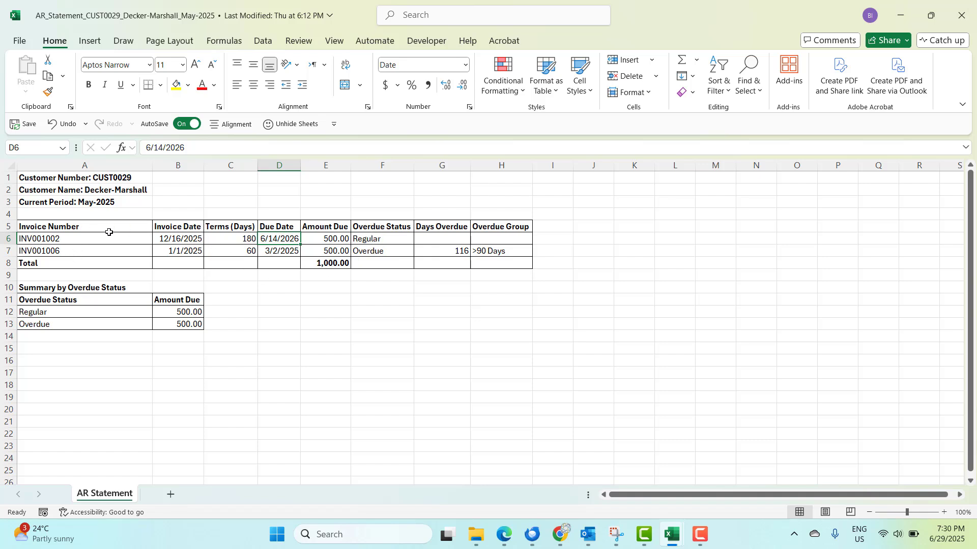
click(69, 317)
click(80, 323)
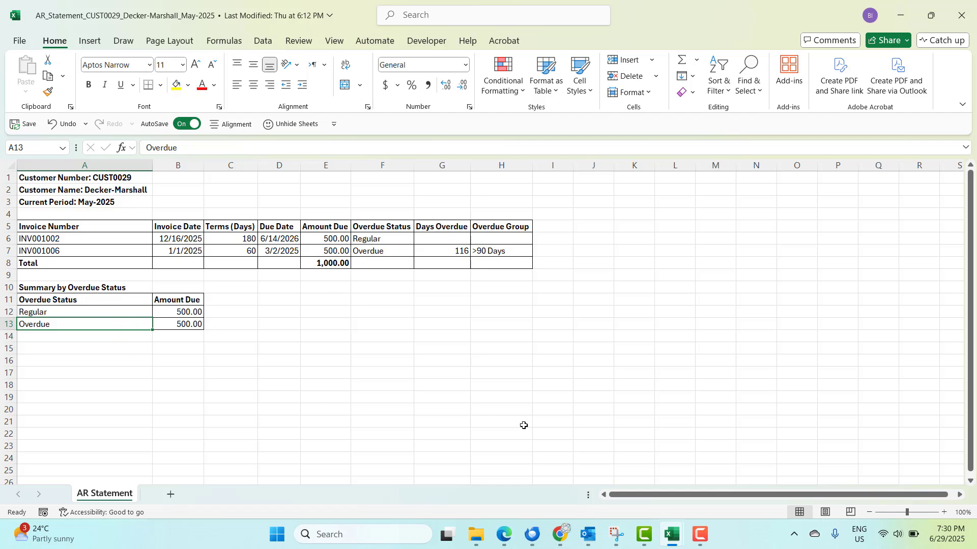
- In the Generate AR Statements workbook, highlight both Decker-Marshall customer name cells on the AR_Data sheet in yellow
click(671, 529)
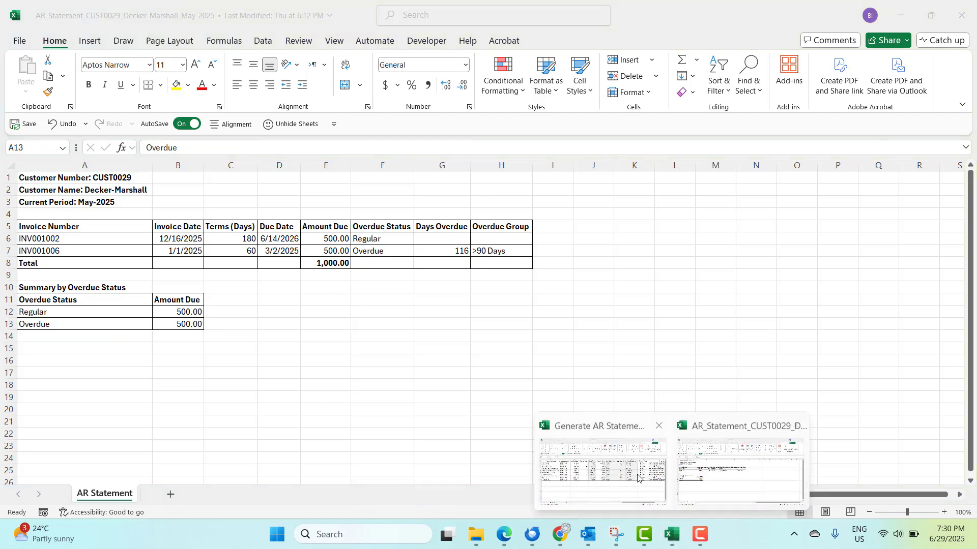
click(602, 473)
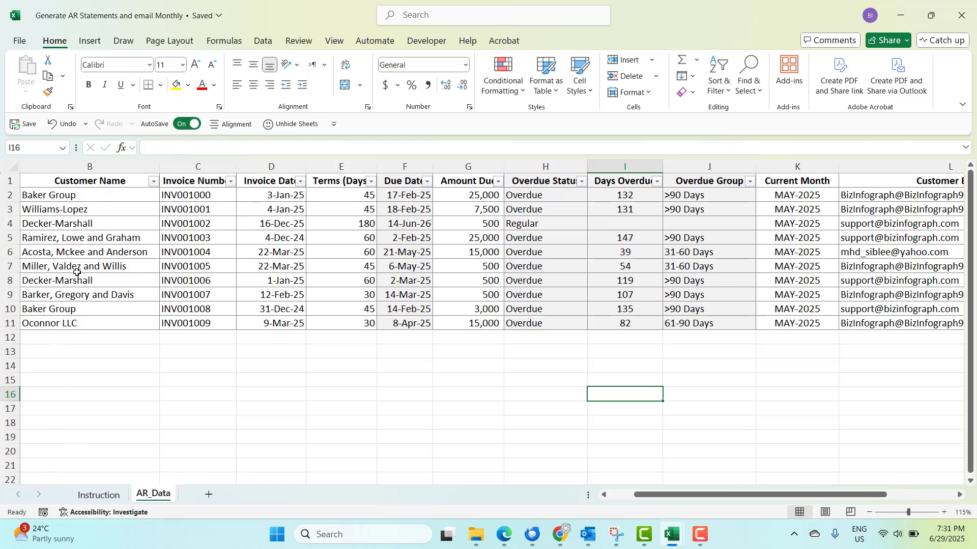
click(77, 224)
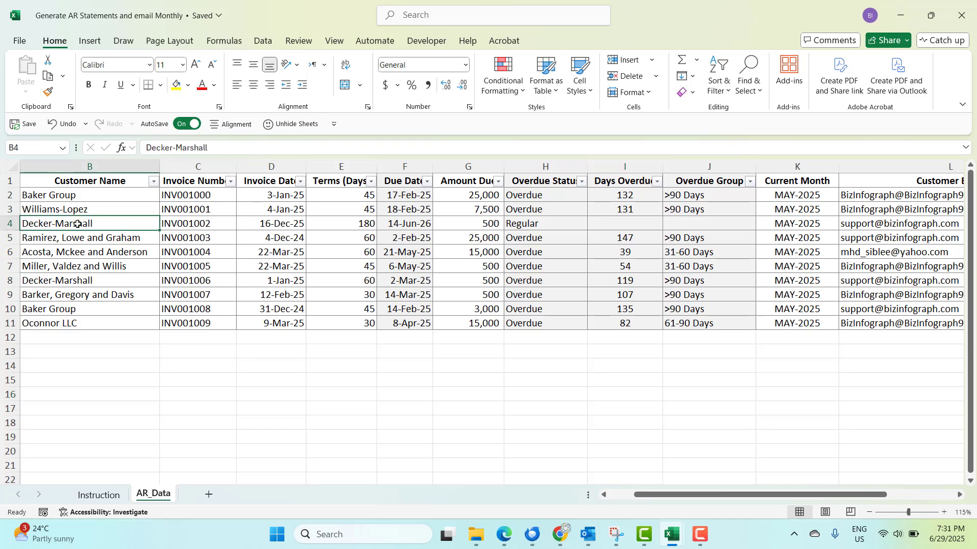
click(59, 286)
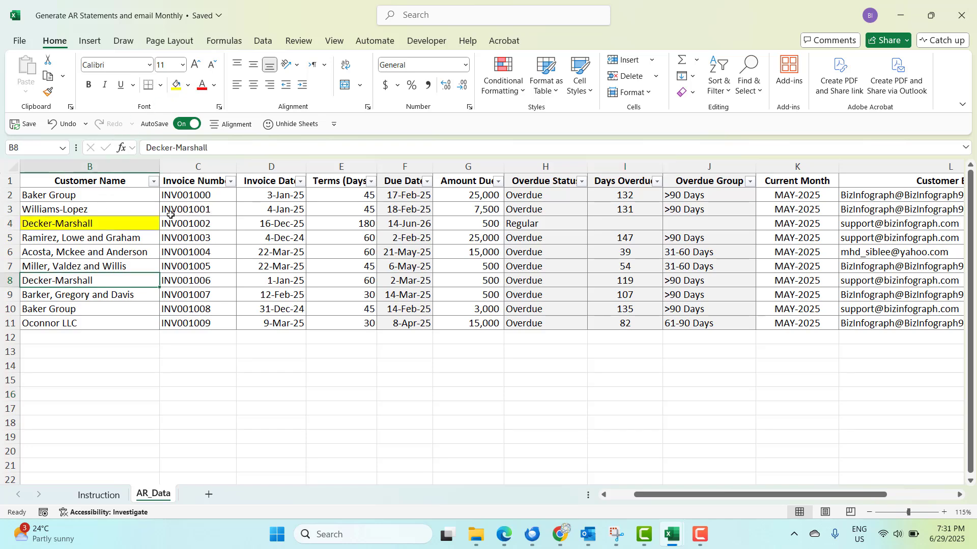
click(177, 87)
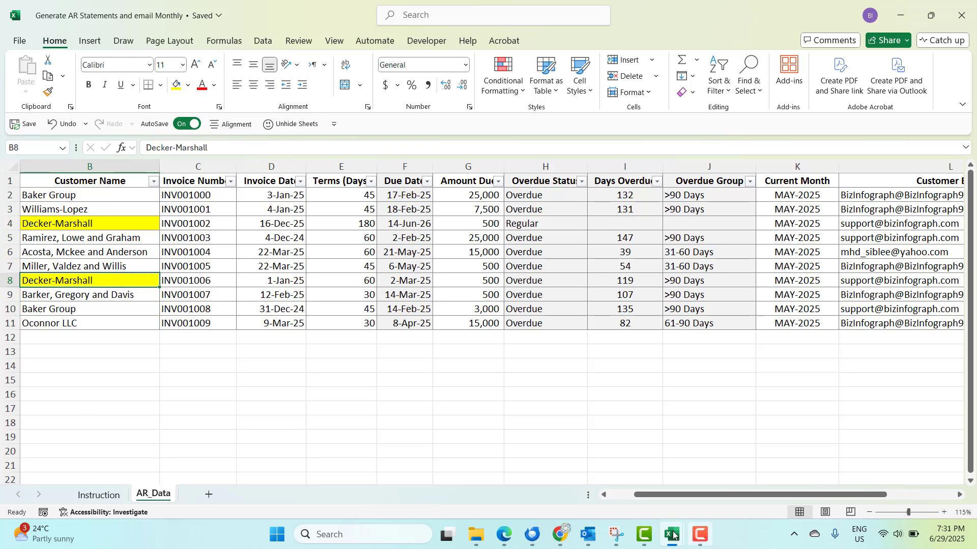
mouse_move(672, 536)
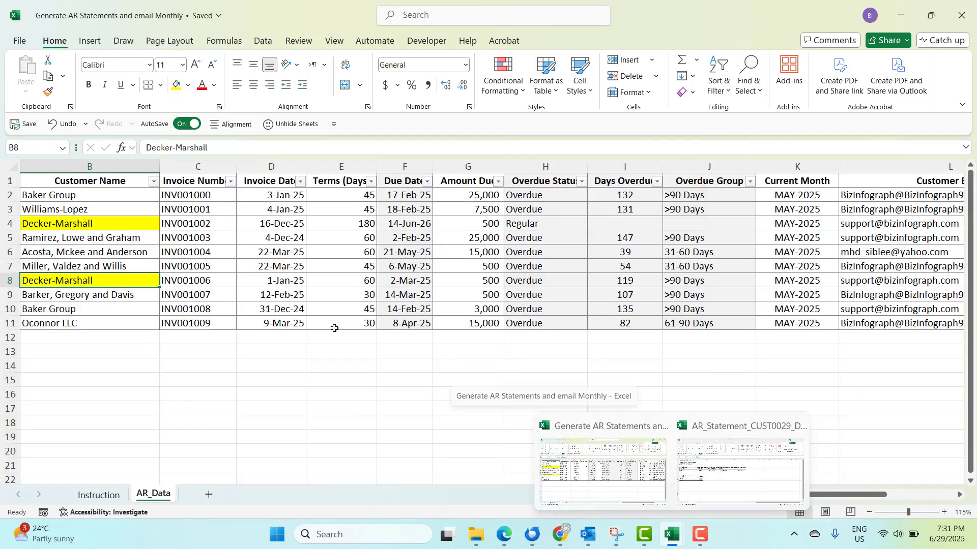
click(312, 381)
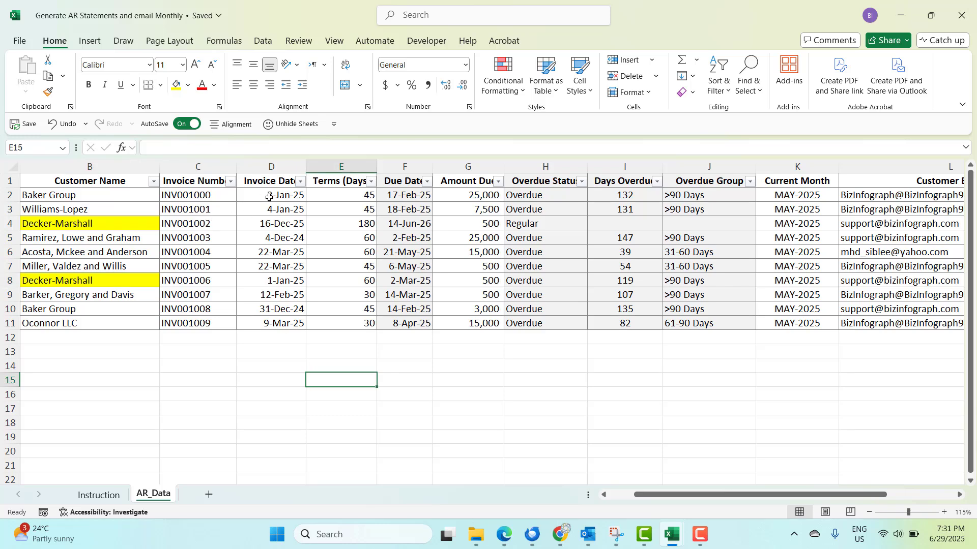
- Inspect the formulas behind the Due Date and Overdue Status columns without changing them
click(395, 209)
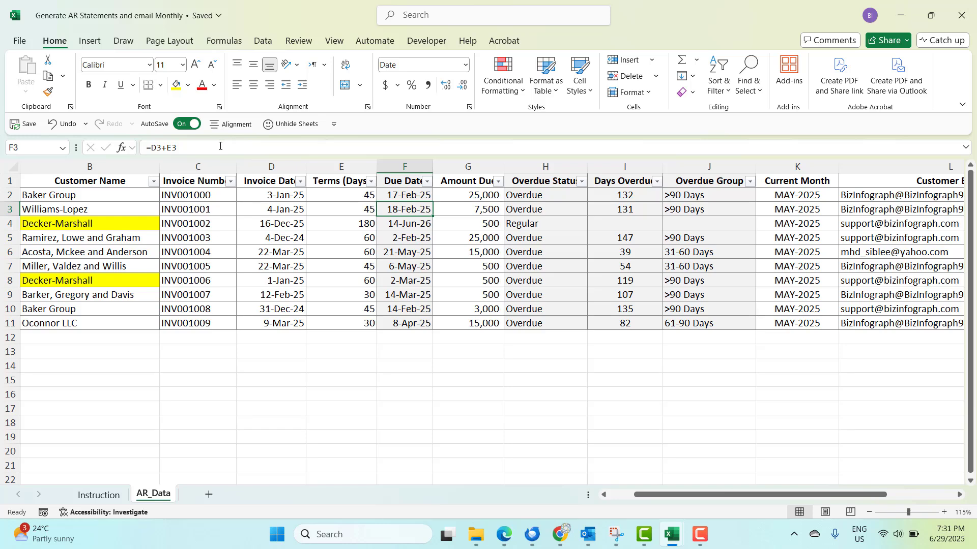
click(220, 146)
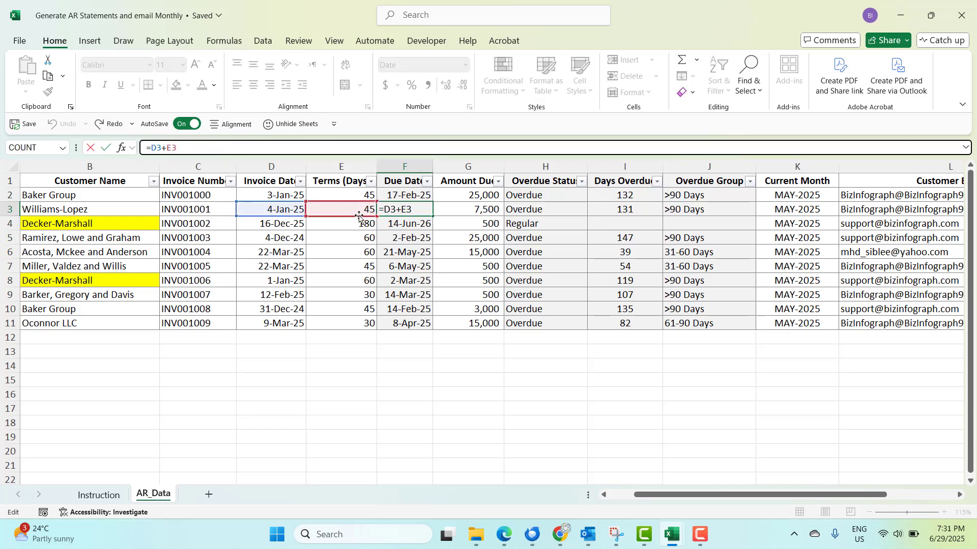
key(ctrl+Return)
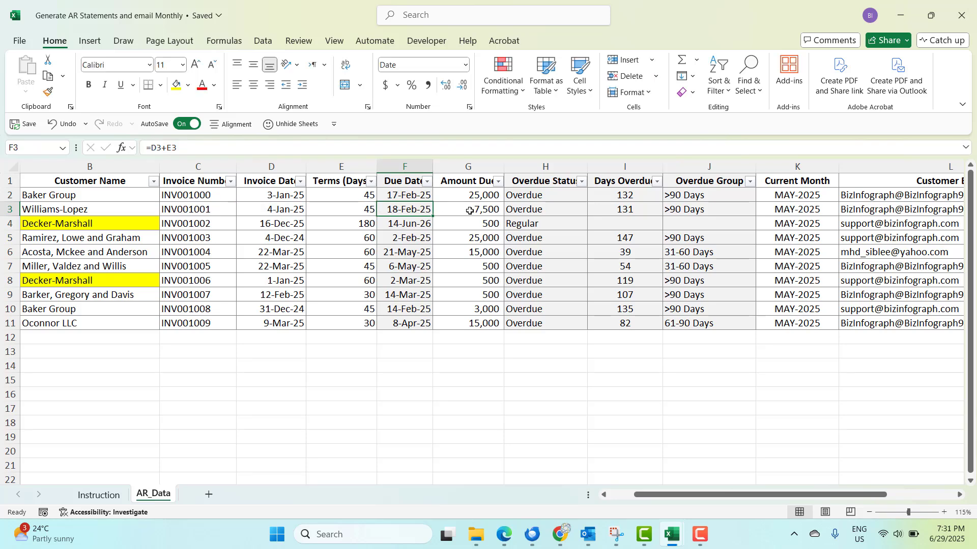
click(519, 223)
click(212, 148)
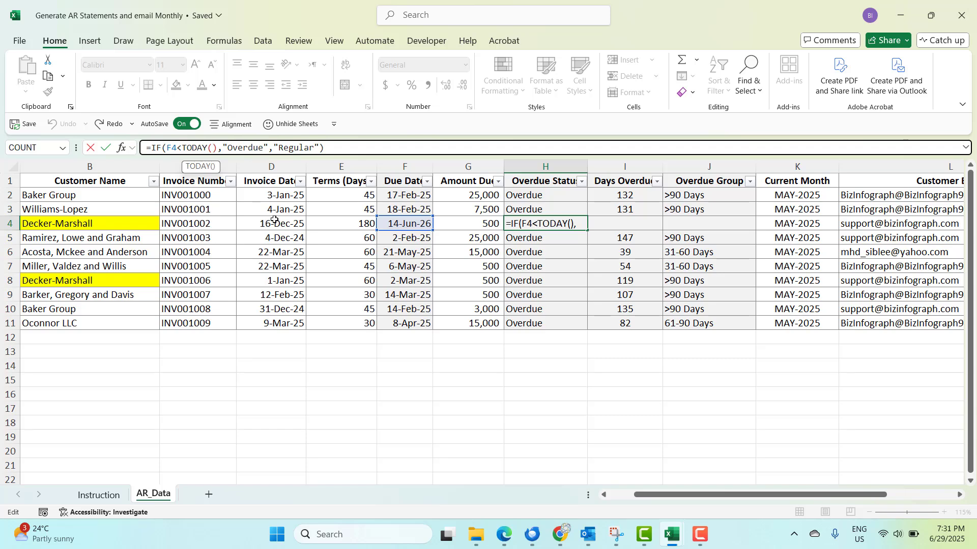
key(ctrl+Return)
click(530, 248)
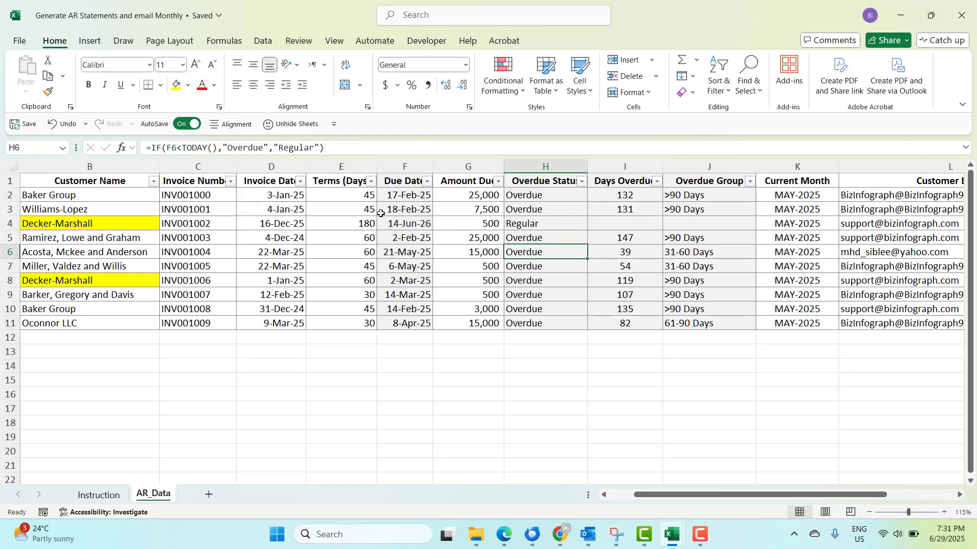
- Inspect the formulas behind the Days Overdue and Overdue Group columns without changing them
click(624, 196)
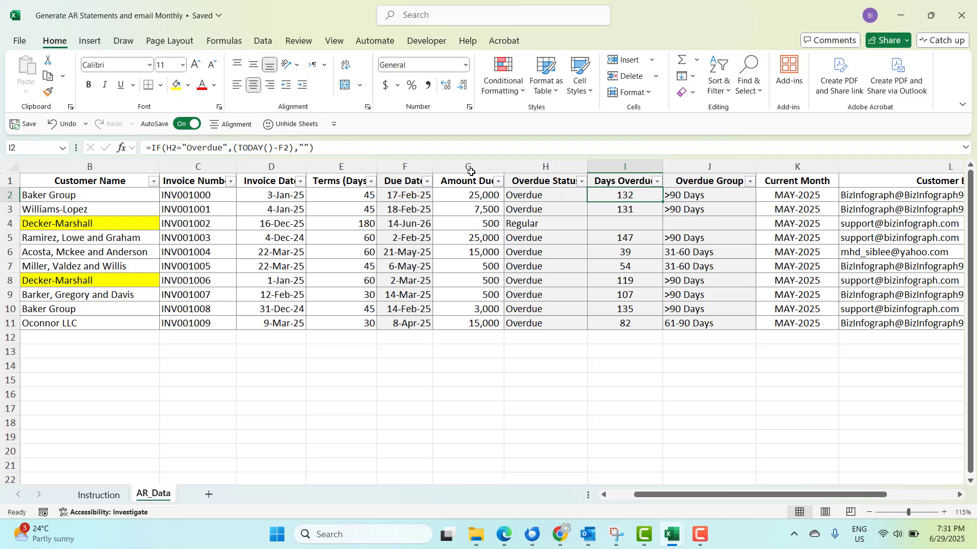
click(356, 150)
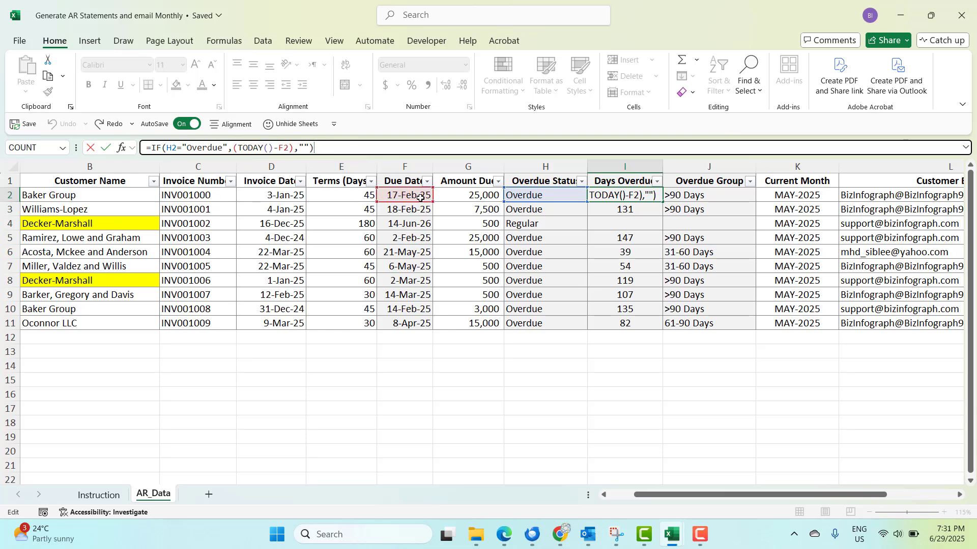
key(ctrl+Return)
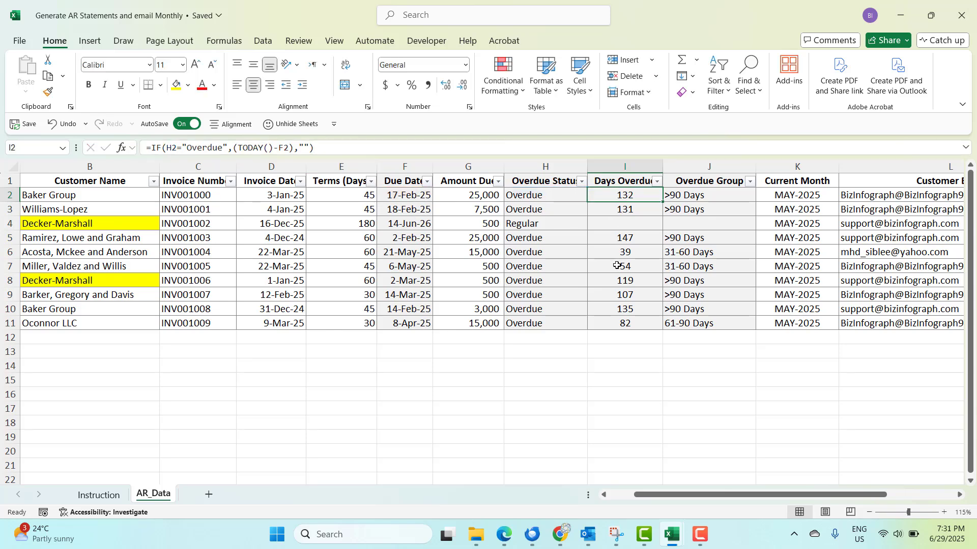
click(627, 298)
click(683, 198)
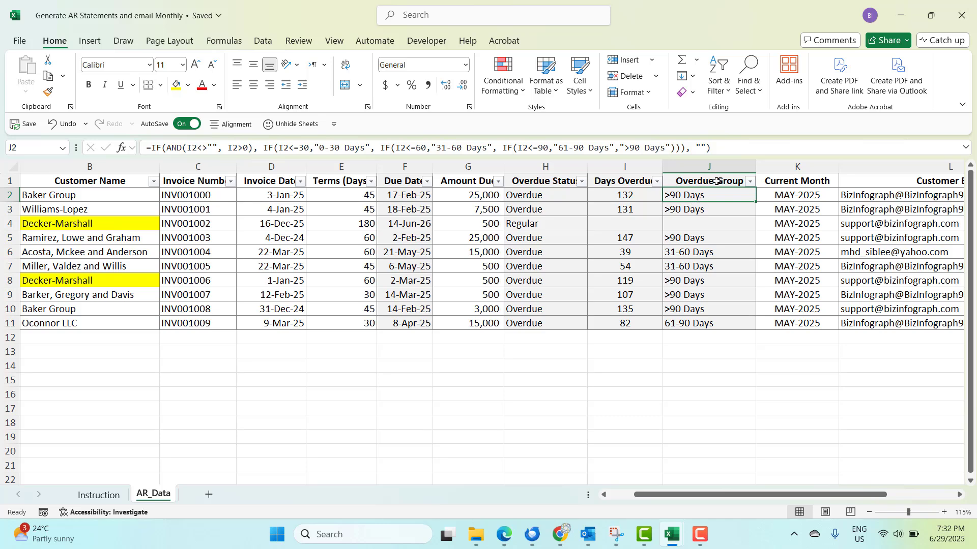
- Set the Current Month in cell K2 to Jun - 2025, entered as text with a leading apostrophe
click(784, 202)
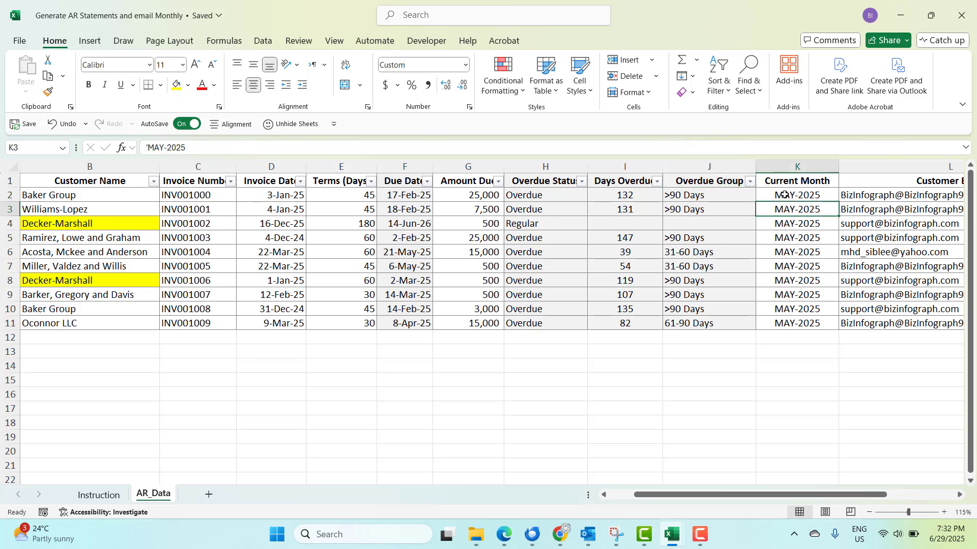
click(786, 194)
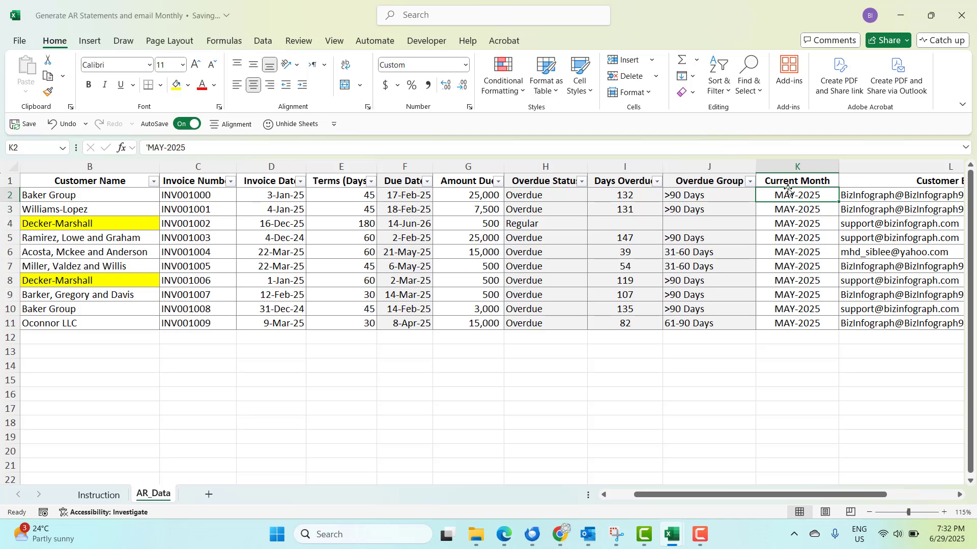
text(')
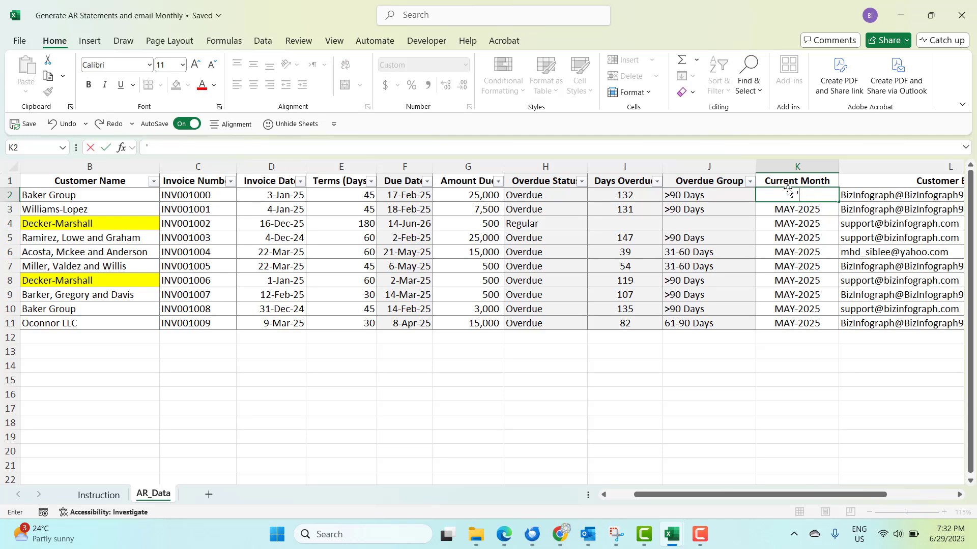
text(Jun - 2025)
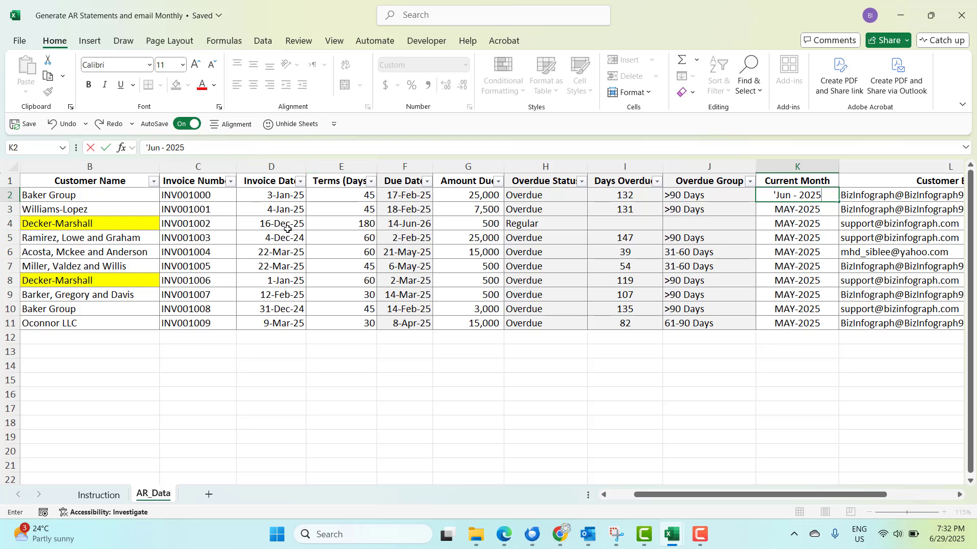
key(Return)
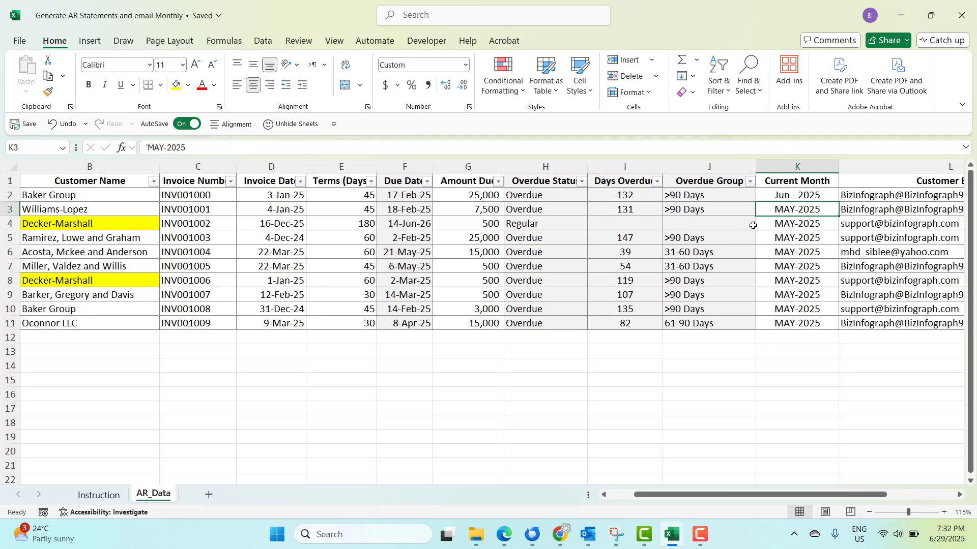
- Copy the Current Month value from K2 to all remaining invoice rows, K3:K11
click(797, 194)
key(ctrl+c)
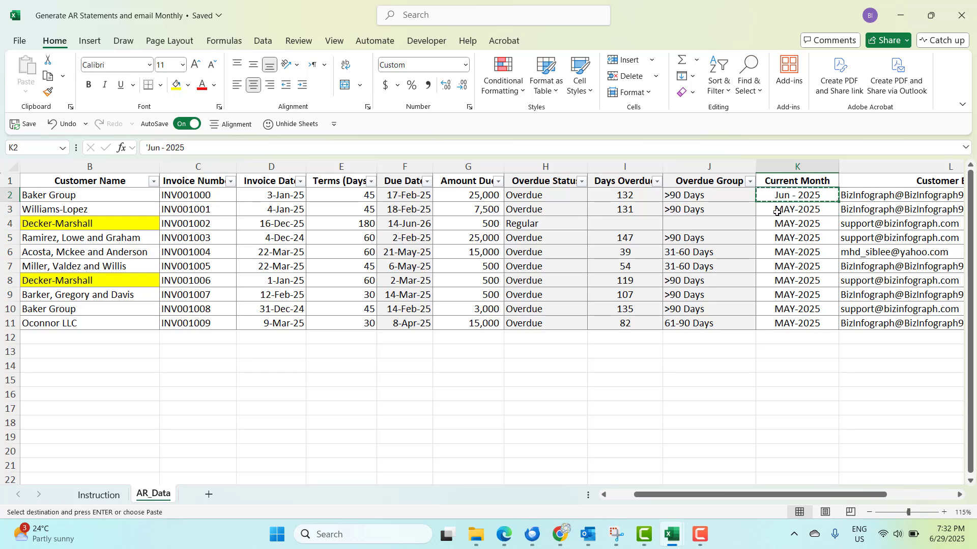
drag(776, 209, 776, 320)
key(ctrl+v)
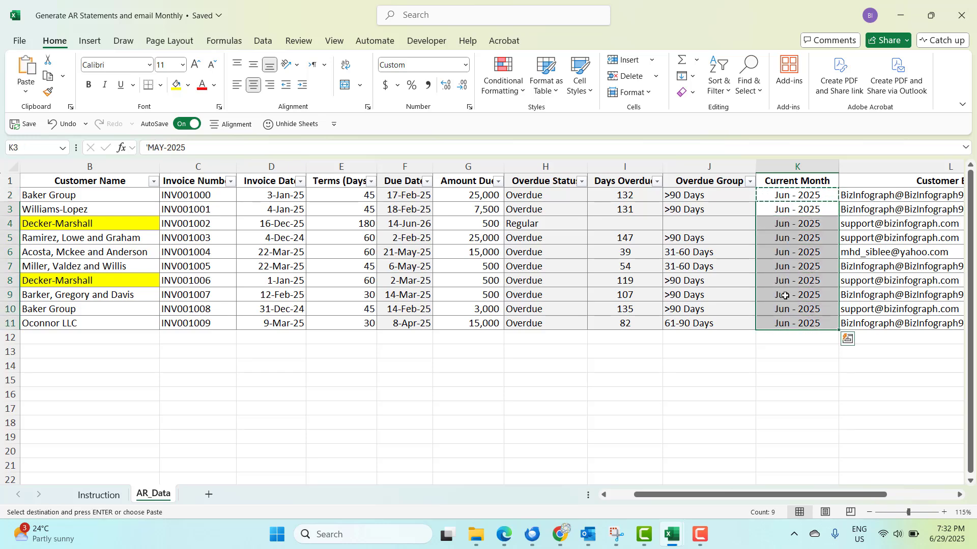
key(Down)
key(Down)
click(518, 384)
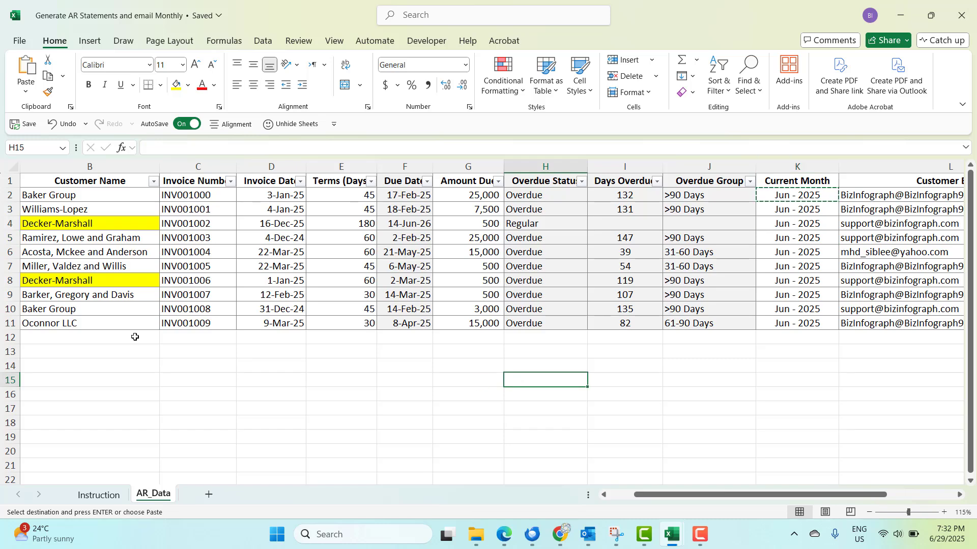
click(147, 367)
- Show the Instruction sheet of the macro workbook and close the separate May-2025 AR statement workbook
click(100, 495)
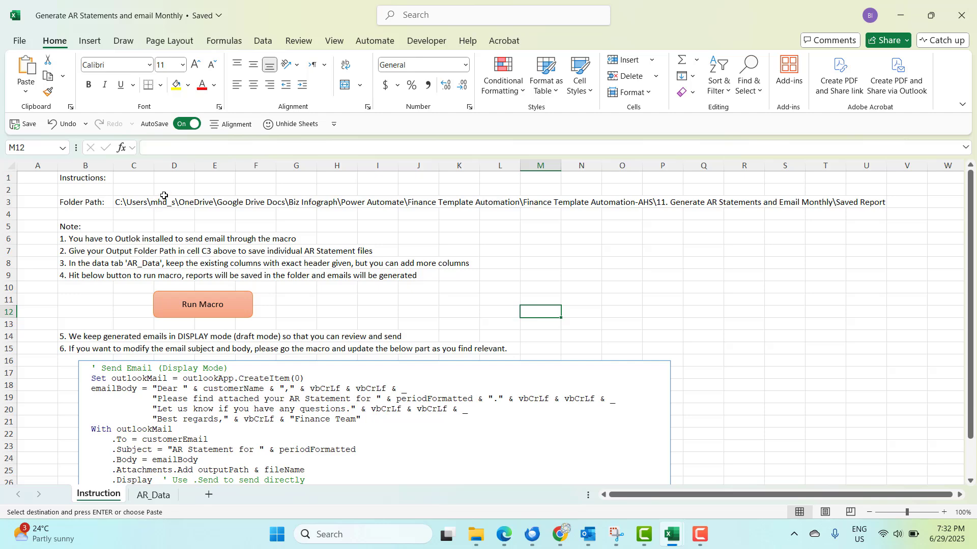
key(alt+Tab)
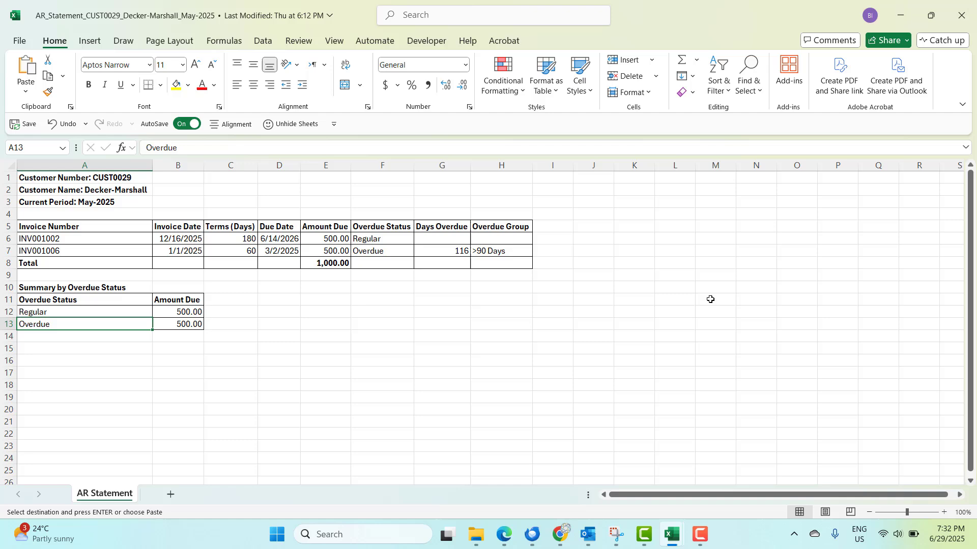
click(713, 299)
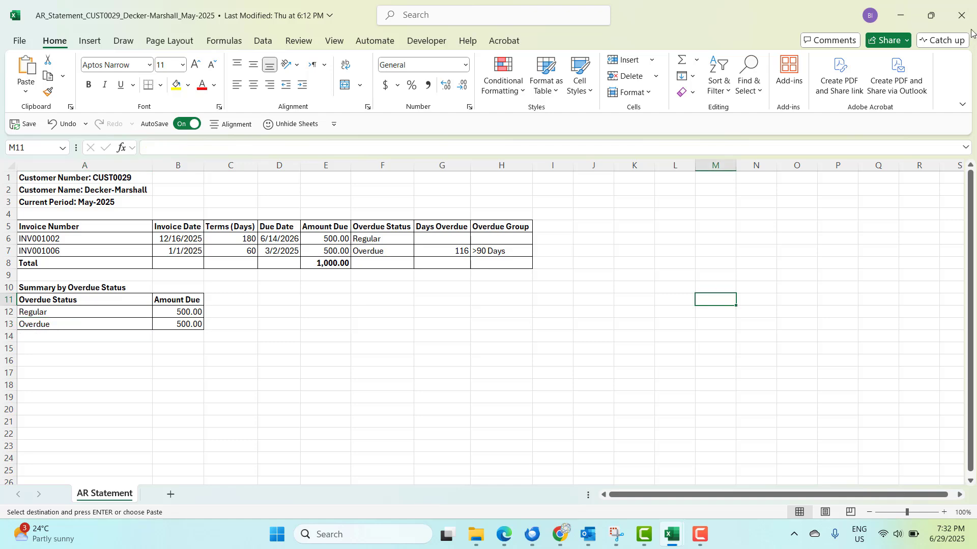
click(961, 17)
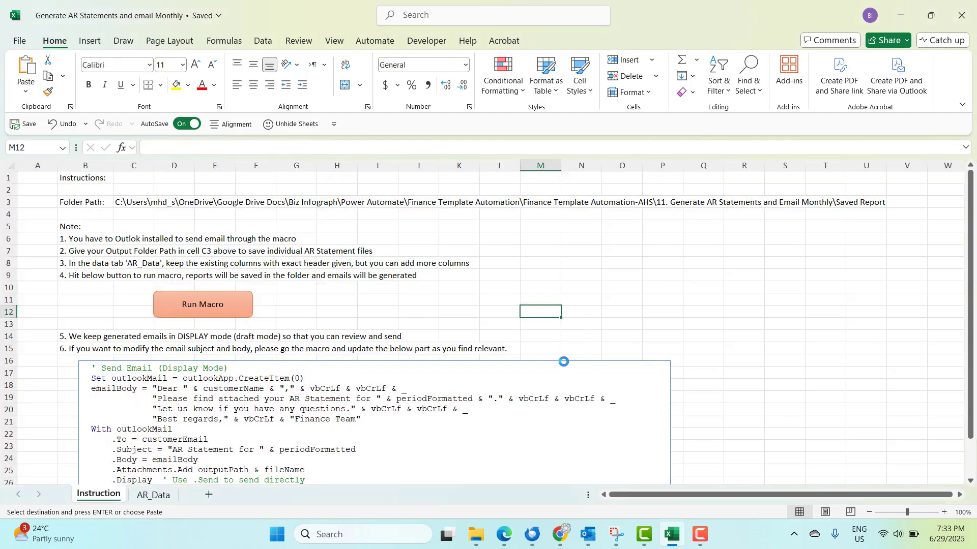
- Switch to File Explorer and delete all the May-2025 AR statement files from the Saved Report folder
key(alt+Tab)
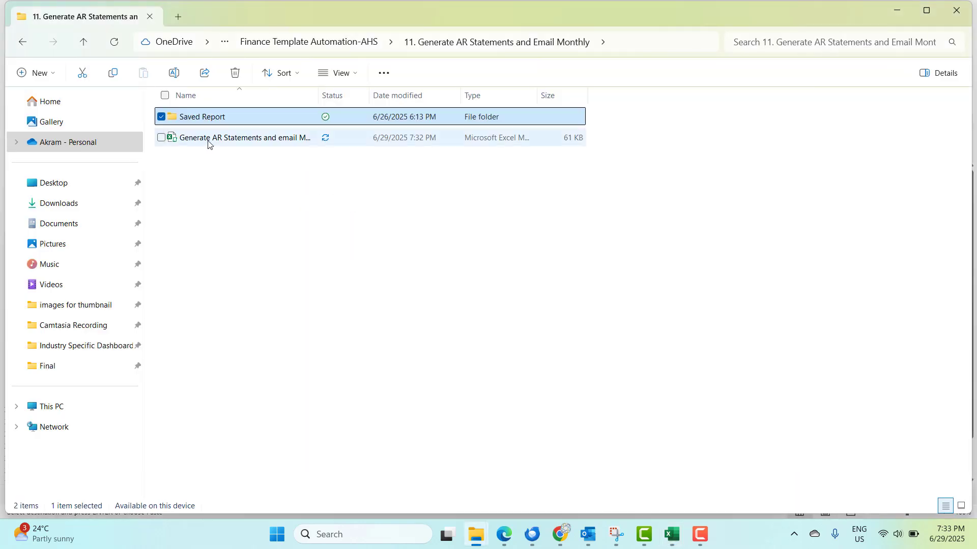
key(Return)
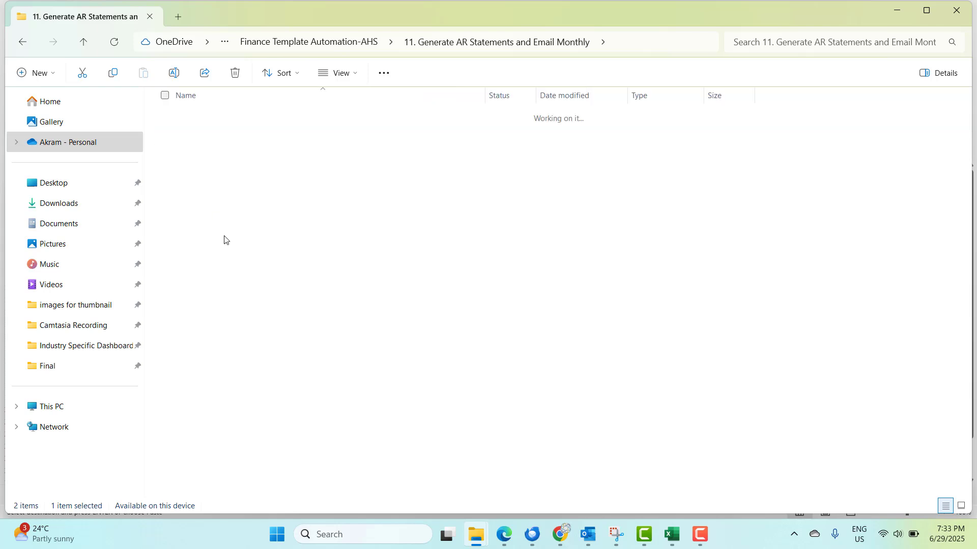
drag(271, 323, 259, 118)
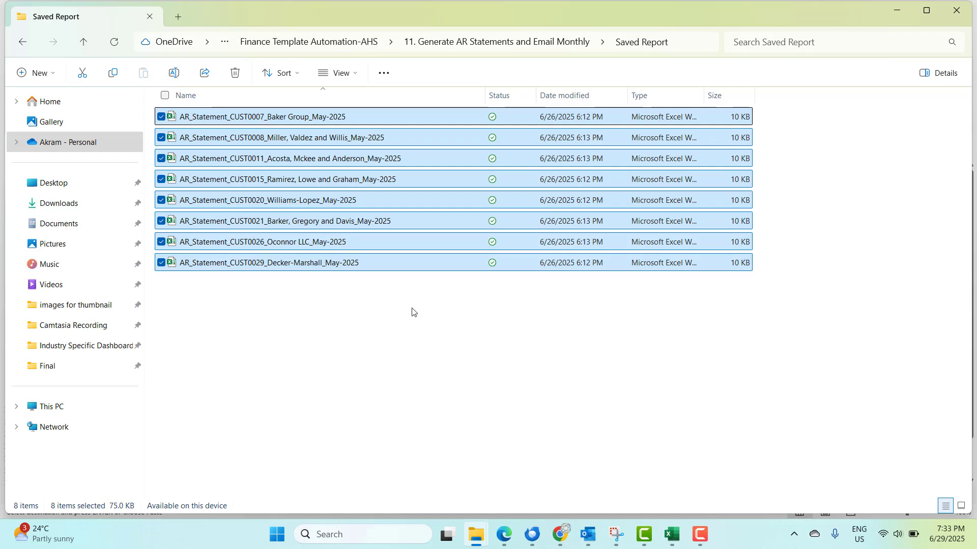
key(Delete)
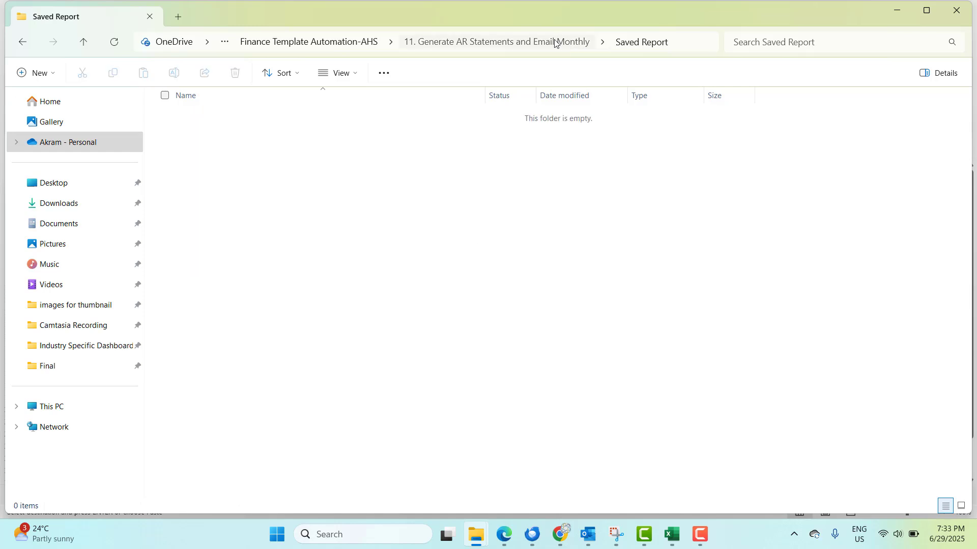
- Return to the parent folder and copy the full path of the Saved Report folder
click(555, 43)
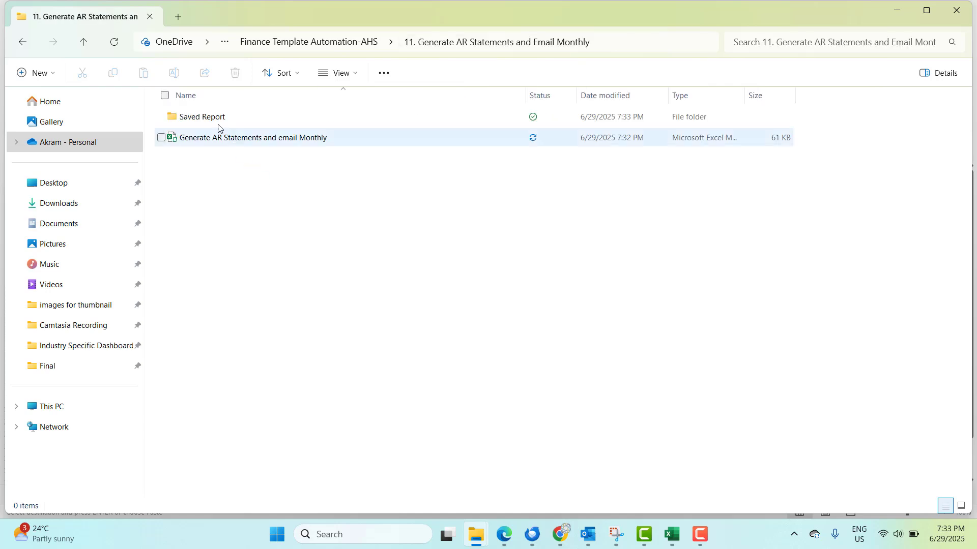
click(215, 120)
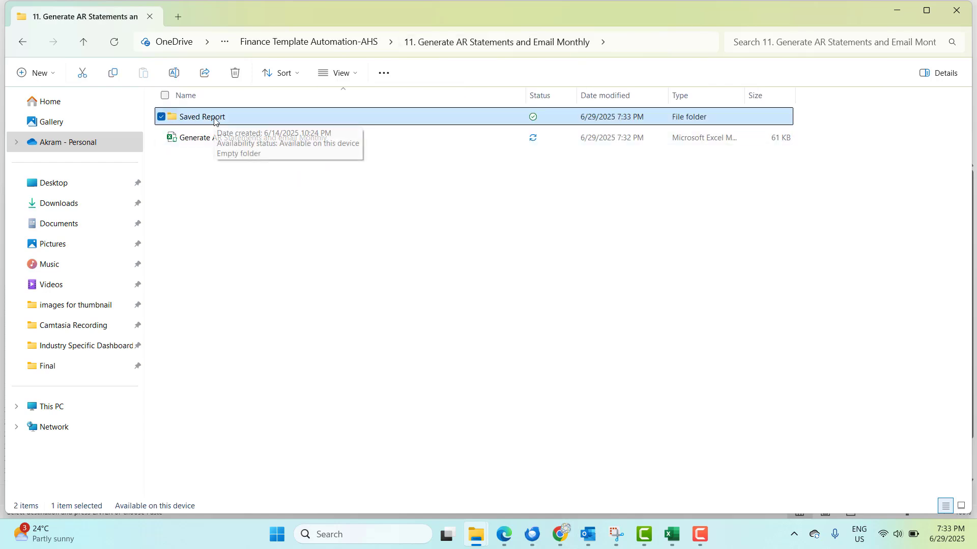
double_click(246, 119)
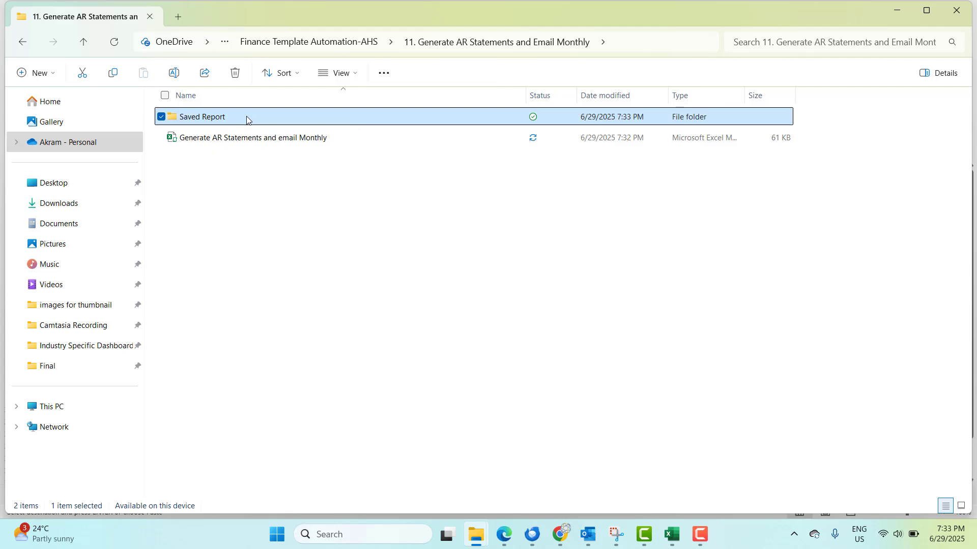
right_click(245, 116)
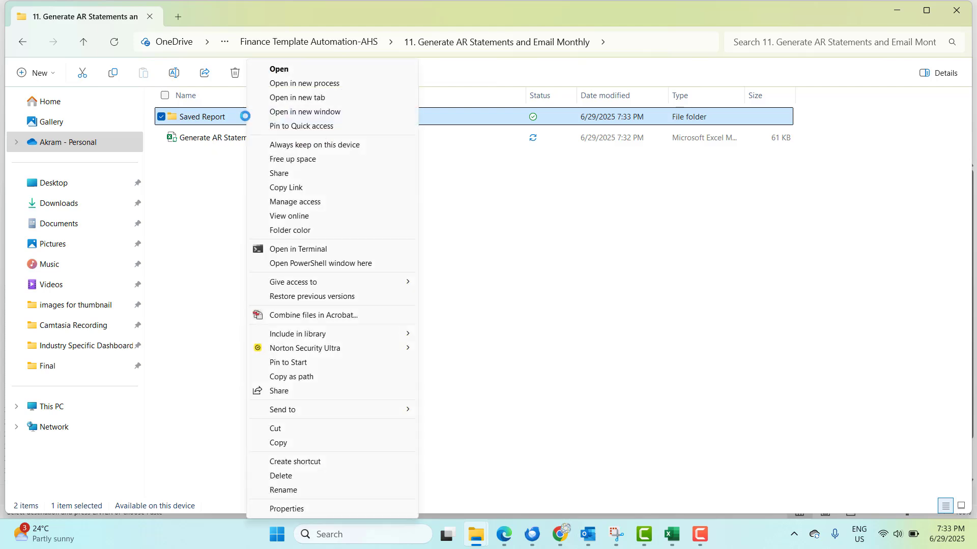
click(290, 376)
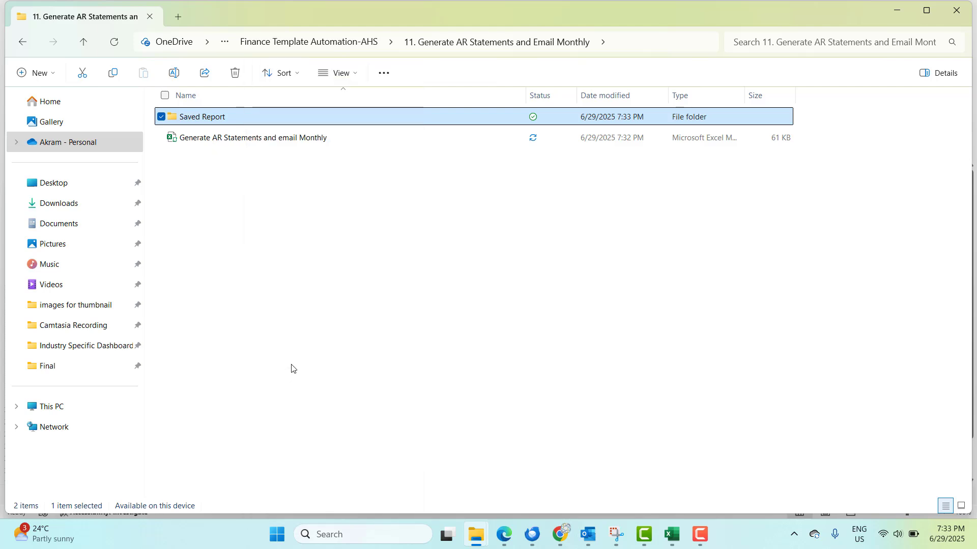
- Switch to Excel and paste the copied Saved Report path into the Folder Path cell C3 of the Instruction sheet
key(alt+Tab)
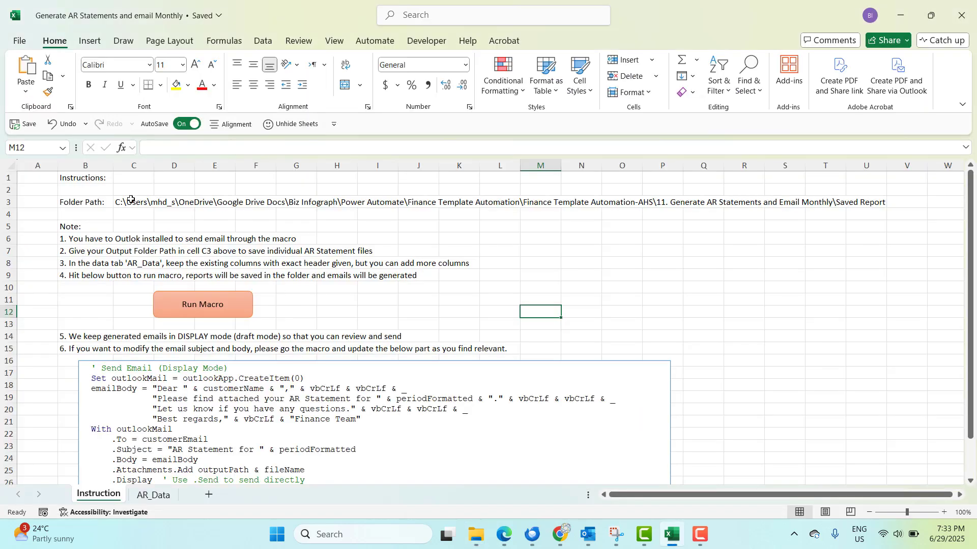
key(ctrl+v)
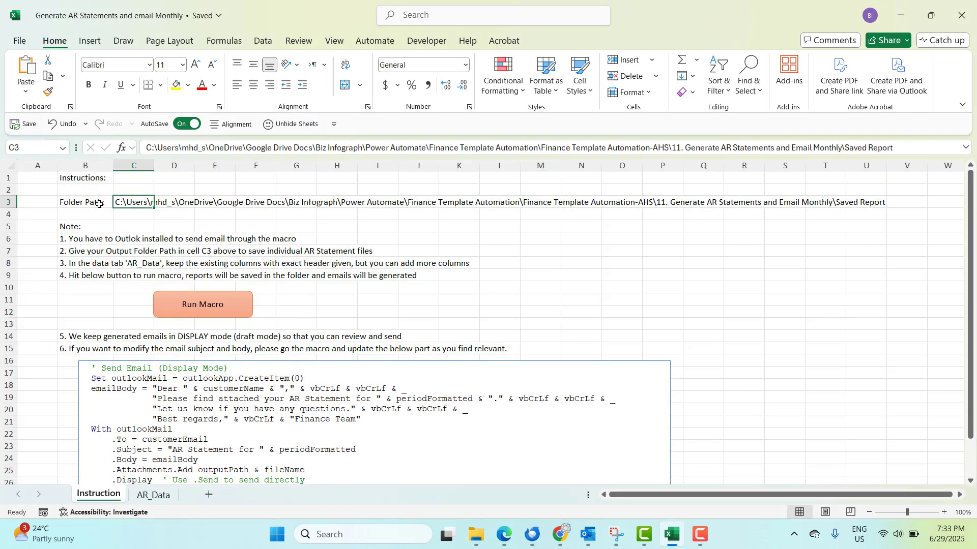
right_click(130, 202)
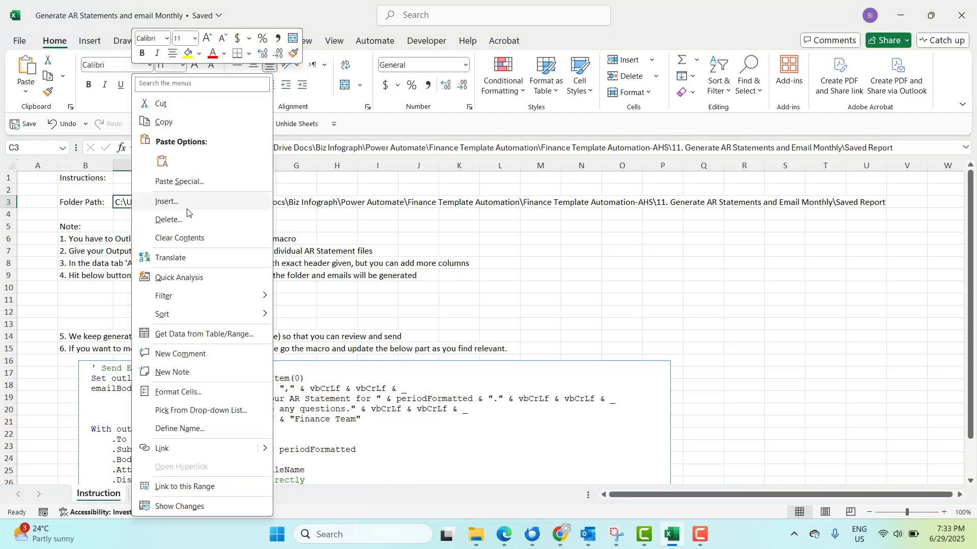
click(163, 162)
click(184, 223)
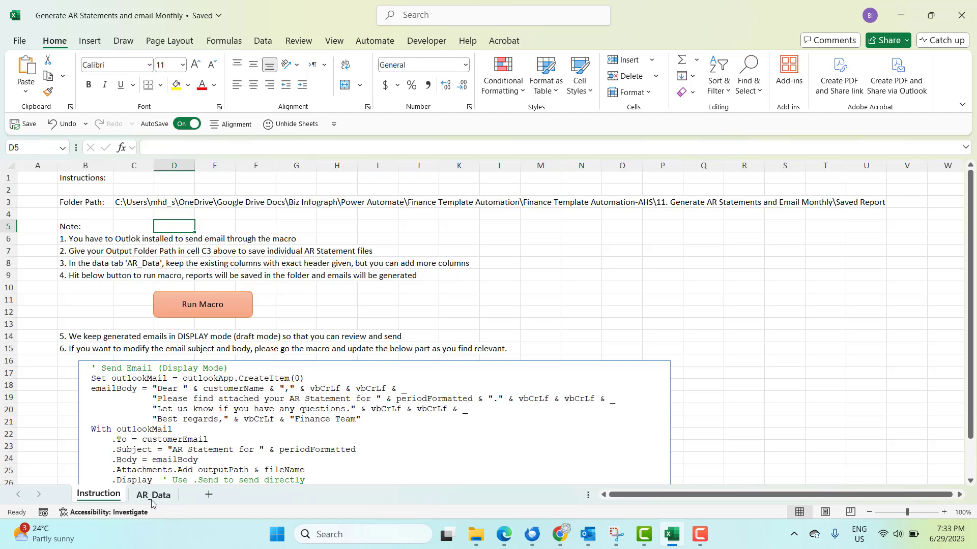
- Review the notes on the Instruction sheet and run the macro that generates the AR statements and emails
click(581, 263)
scroll(590, 277, down, 2)
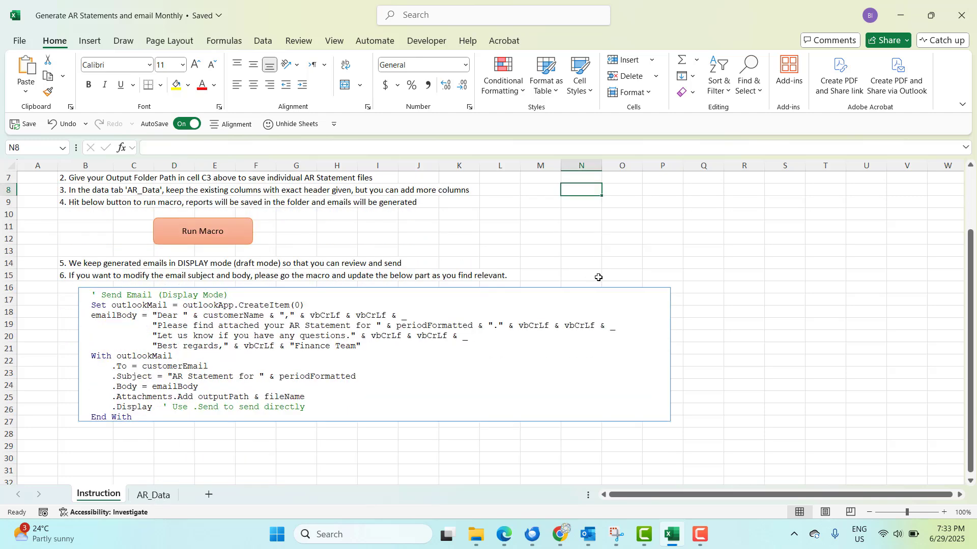
click(484, 226)
click(342, 229)
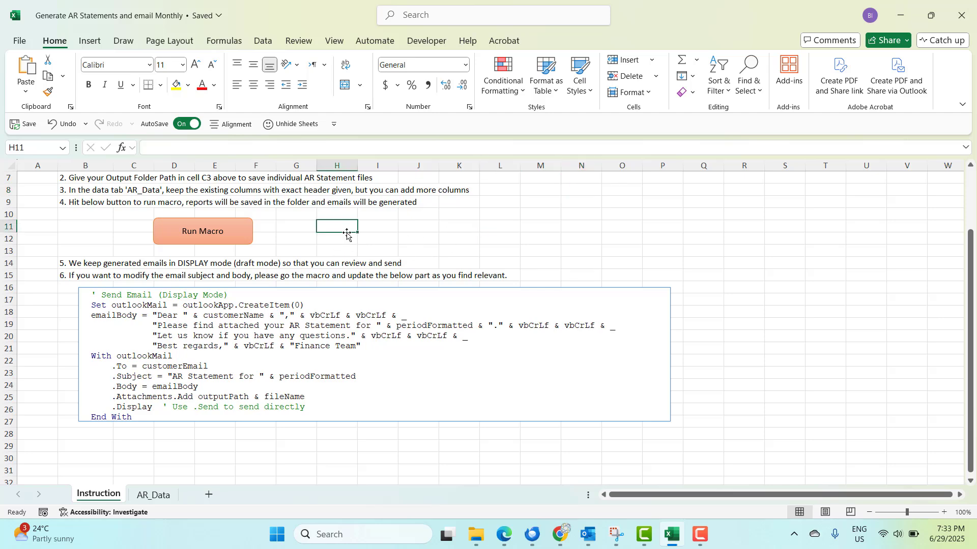
scroll(349, 243, up, 1)
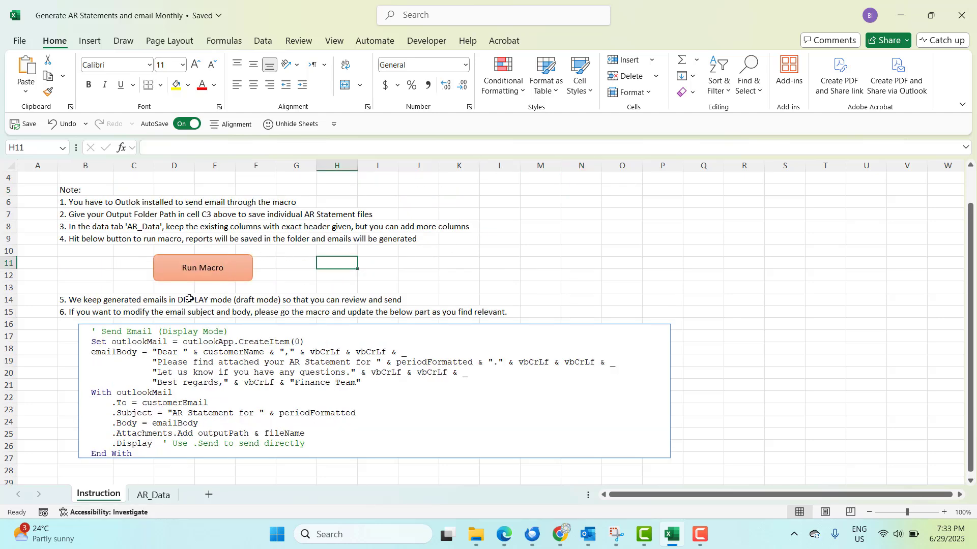
click(196, 267)
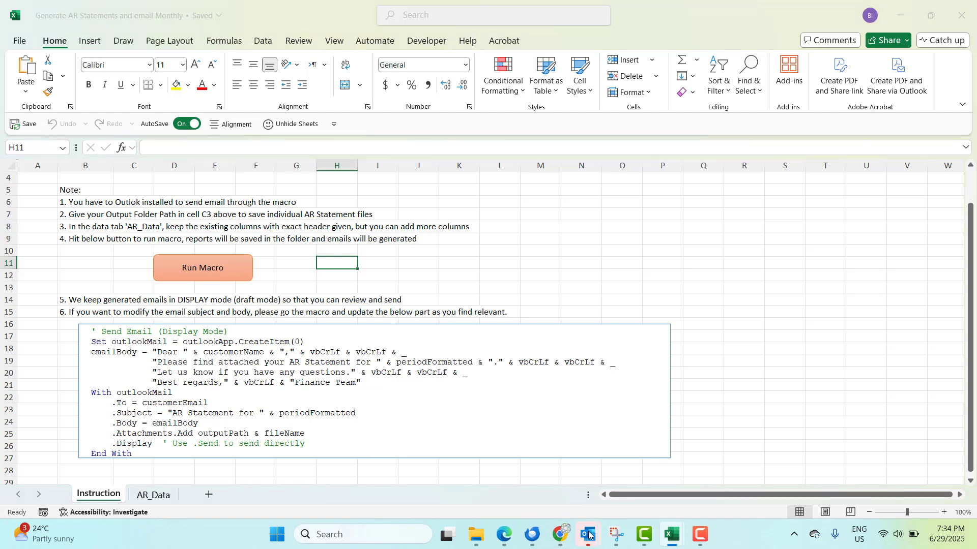
- Monitor the draft emails and workbooks while the macro runs, and dismiss its completion message
mouse_move(587, 534)
mouse_move(667, 485)
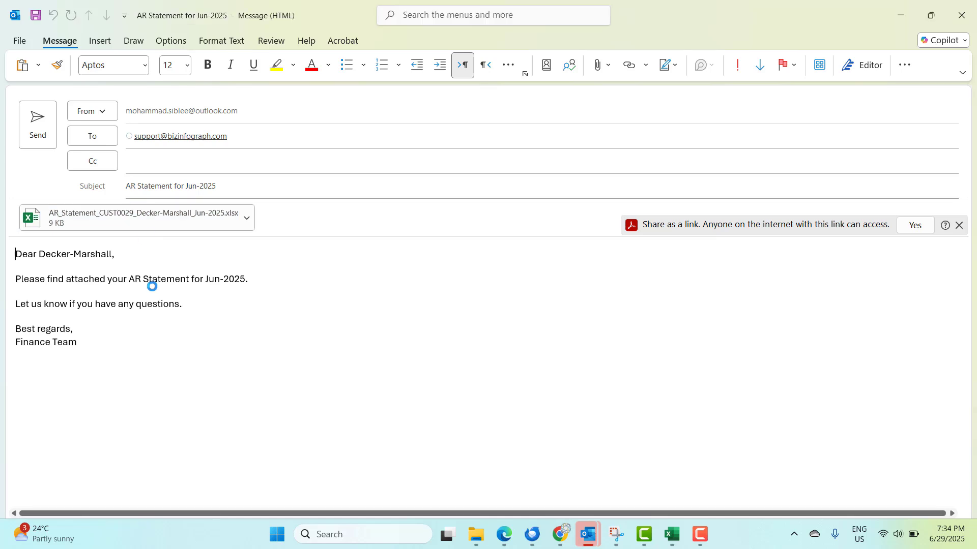
key(alt+Tab)
key(alt+Tab)
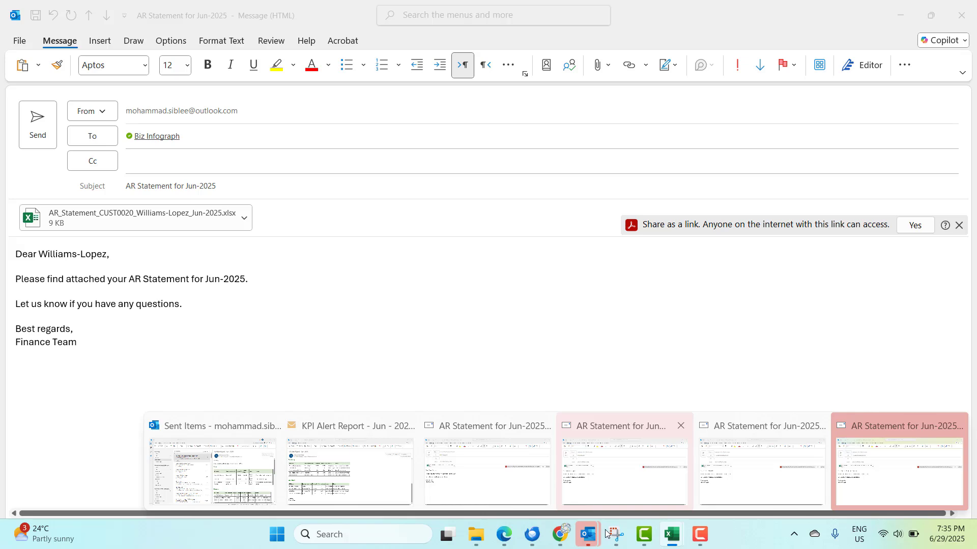
mouse_move(671, 534)
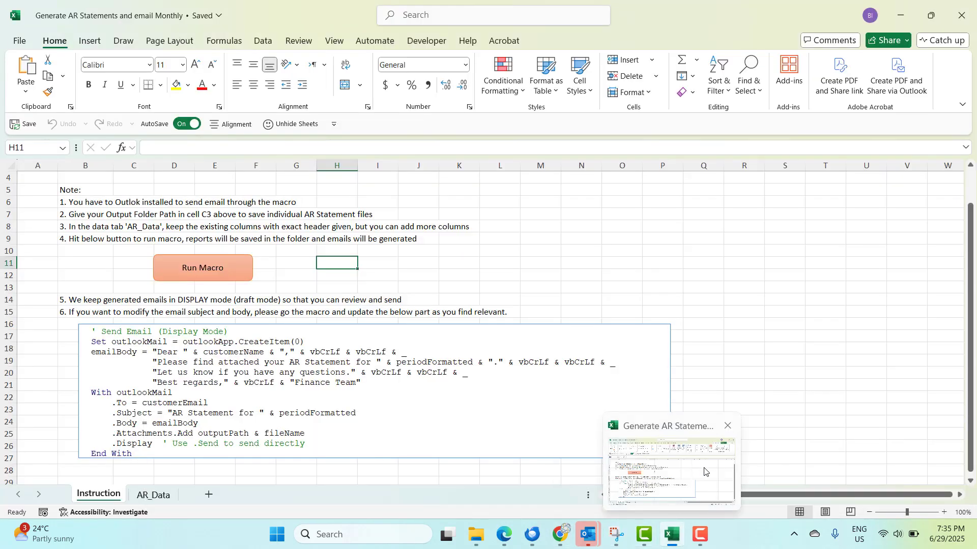
click(695, 427)
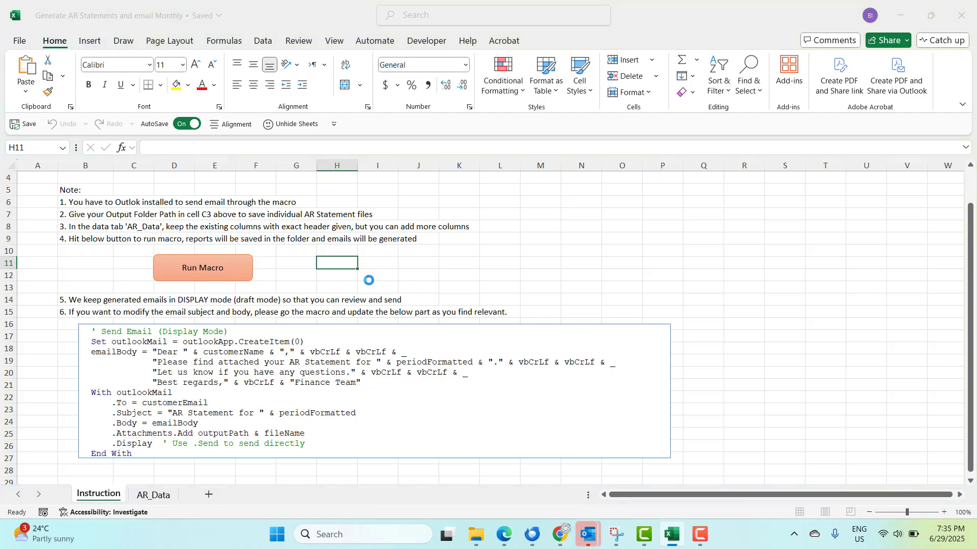
mouse_move(678, 529)
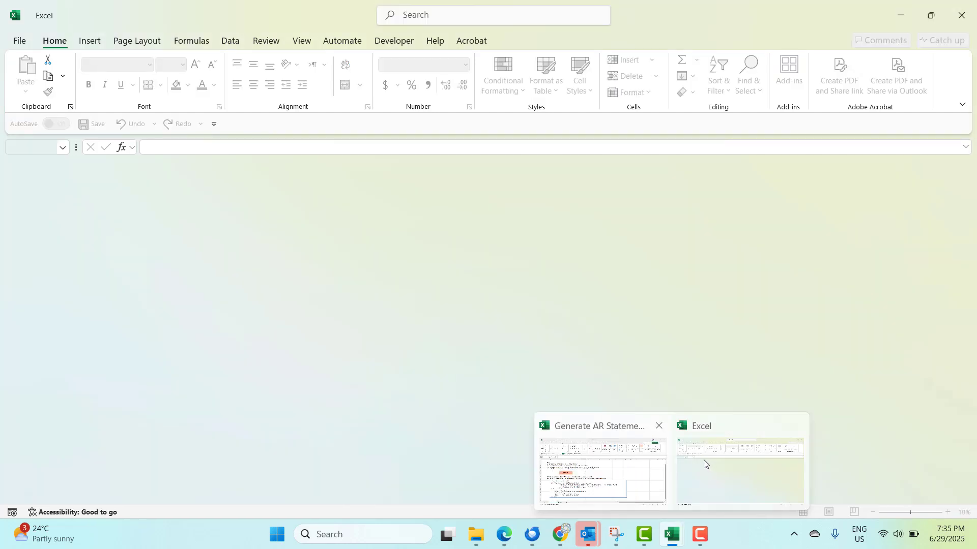
click(704, 464)
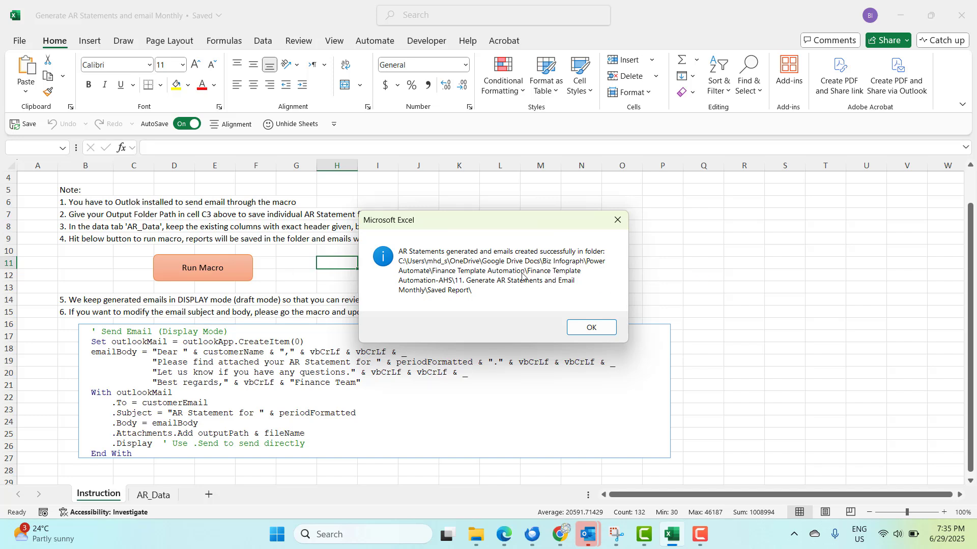
click(583, 329)
click(770, 255)
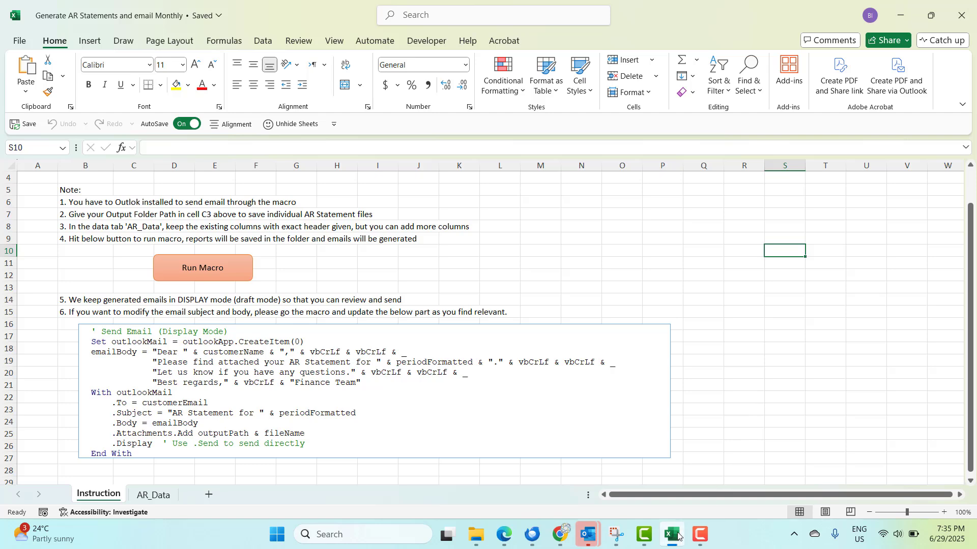
- Check a generated AR Statement for Jun-2025 draft in Outlook and the new statement files in the Saved Report folder
click(591, 533)
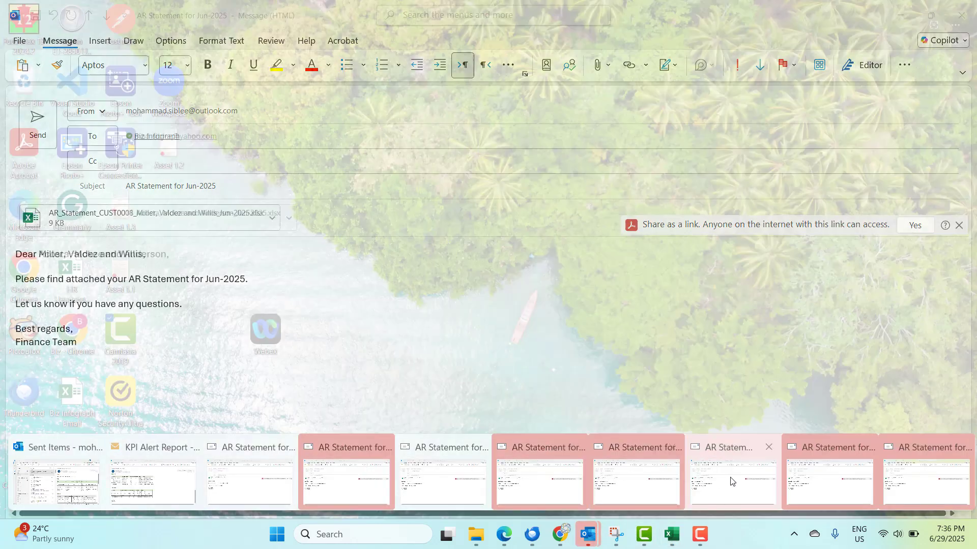
click(694, 475)
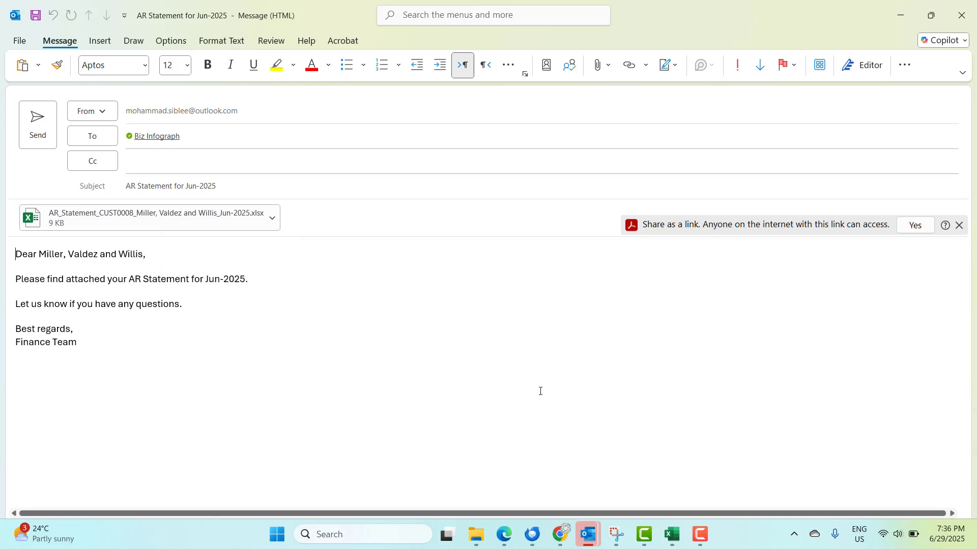
click(481, 524)
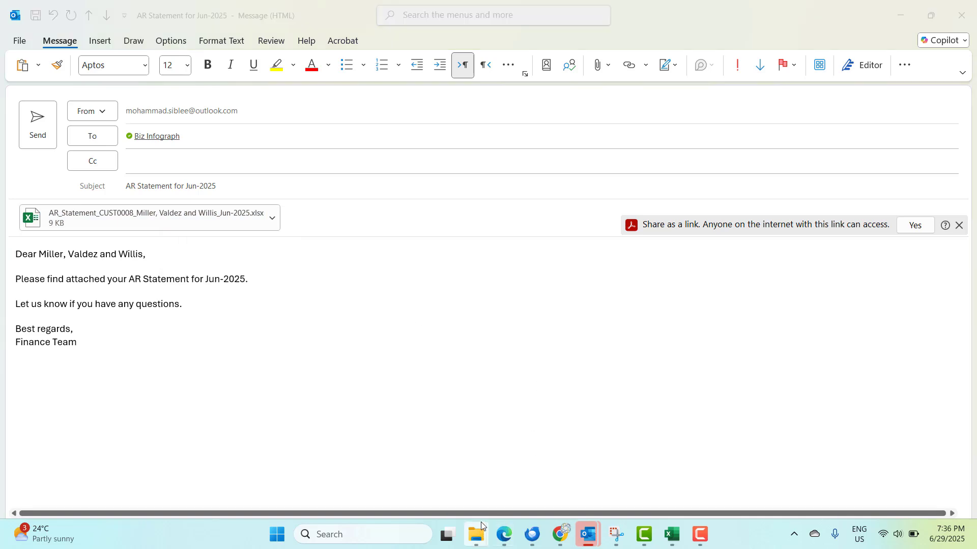
click(756, 466)
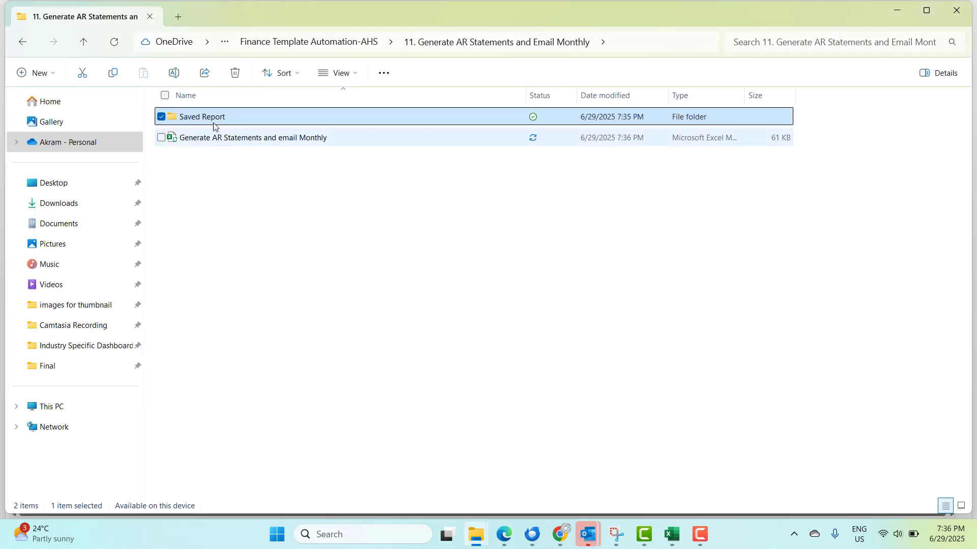
double_click(245, 124)
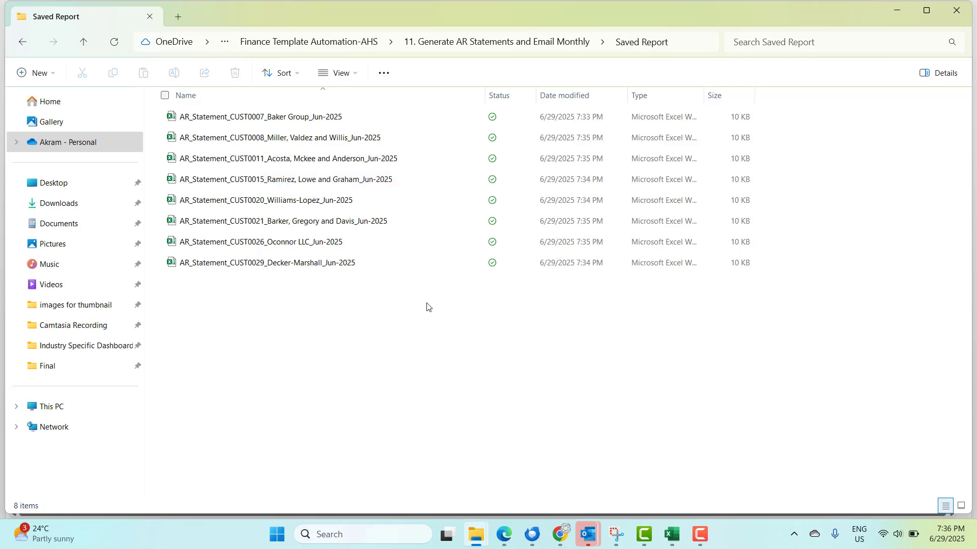
- Switch back to the Excel workbook and review the email subject and body code on the Instruction sheet
click(672, 535)
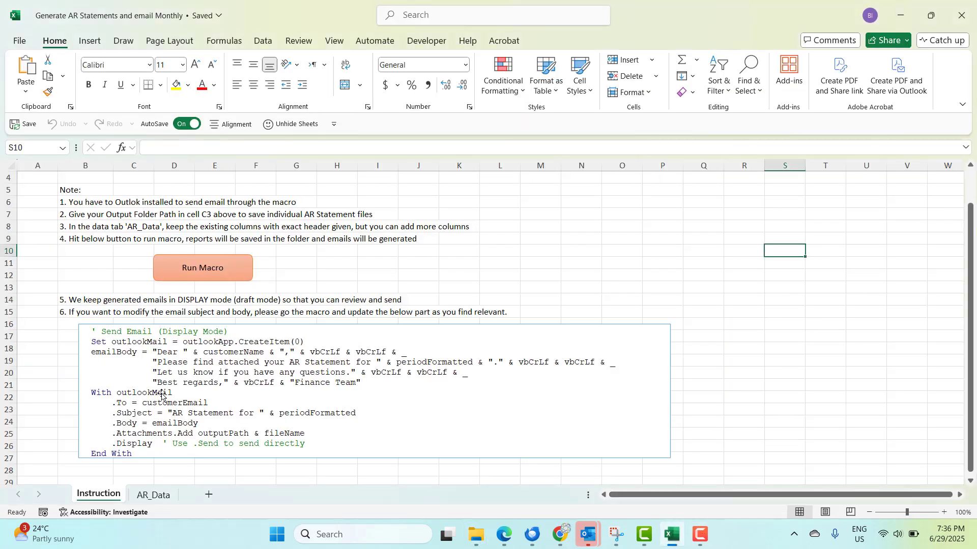
scroll(163, 396, down, 1)
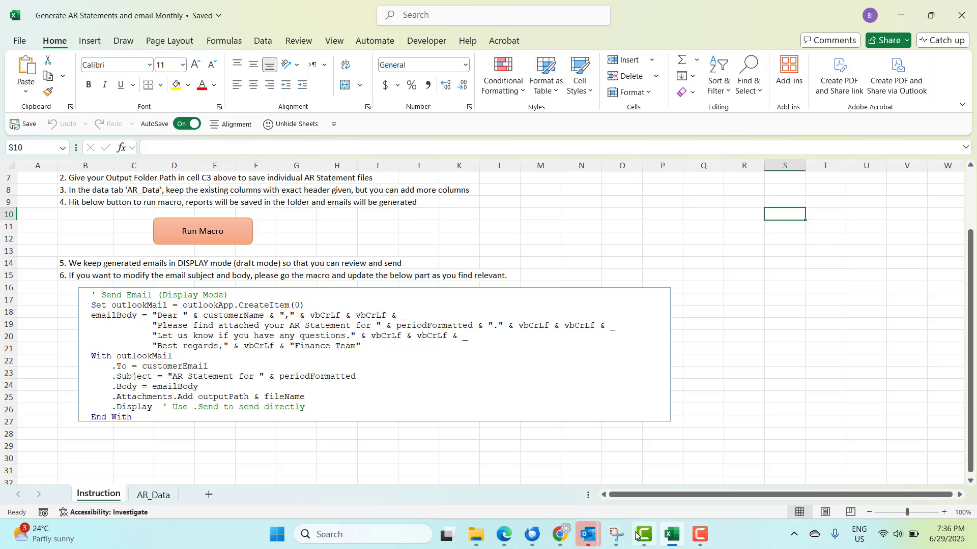
- Preview one of the open AR Statement for Jun-2025 draft emails in Outlook, and return to the Instruction sheet in Excel
mouse_move(593, 535)
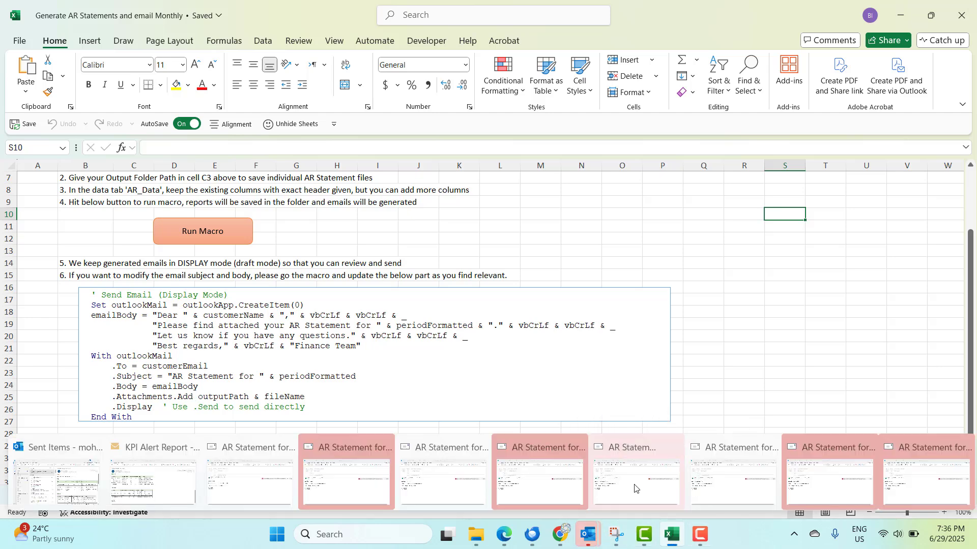
mouse_move(636, 485)
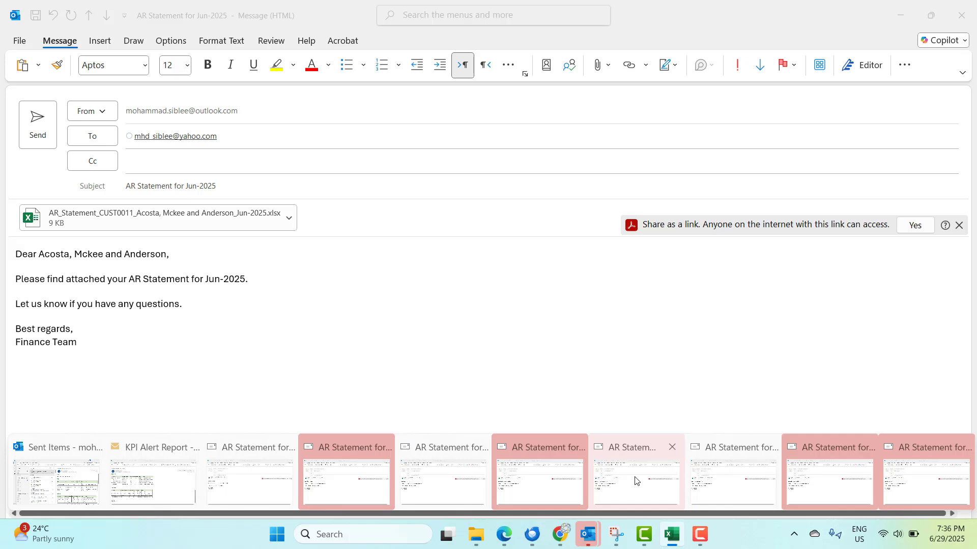
click(668, 532)
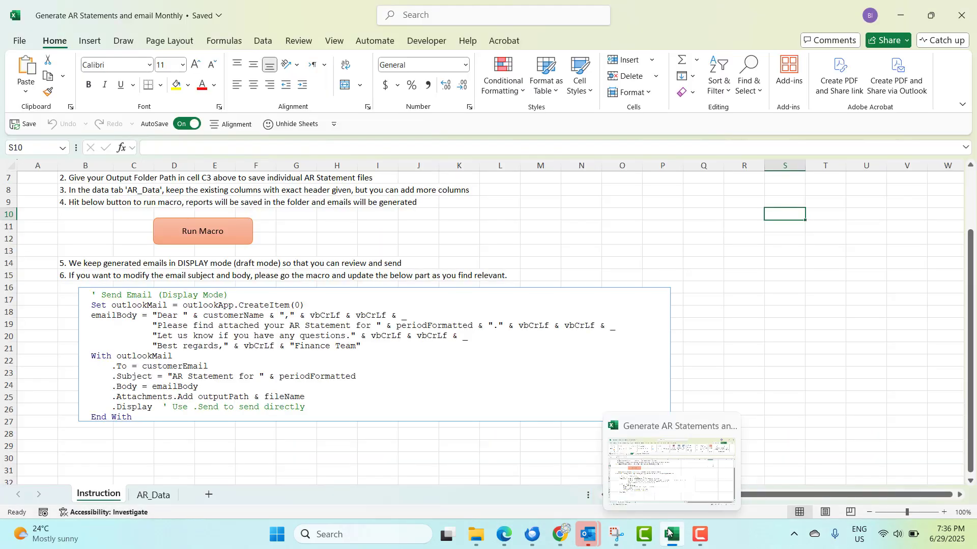
click(668, 532)
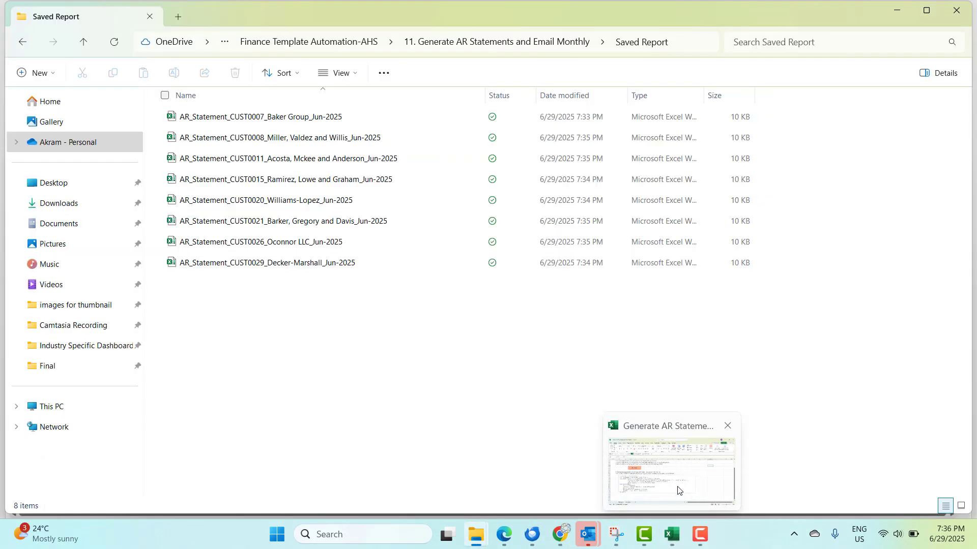
click(678, 491)
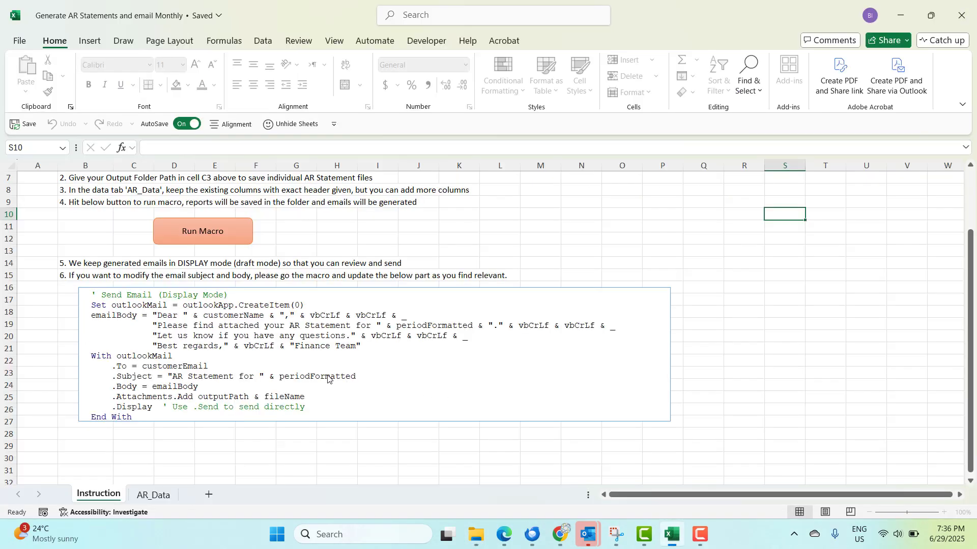
click(650, 245)
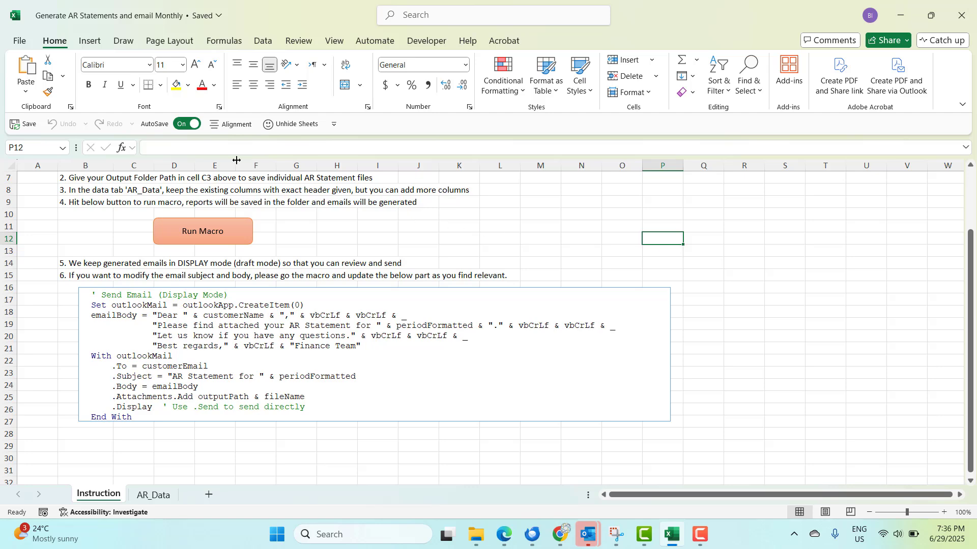
- Open the workbook's macro code in the Visual Basic editor and go to the Send Email section near the end of GenerateARStatementsAndEmails
click(422, 44)
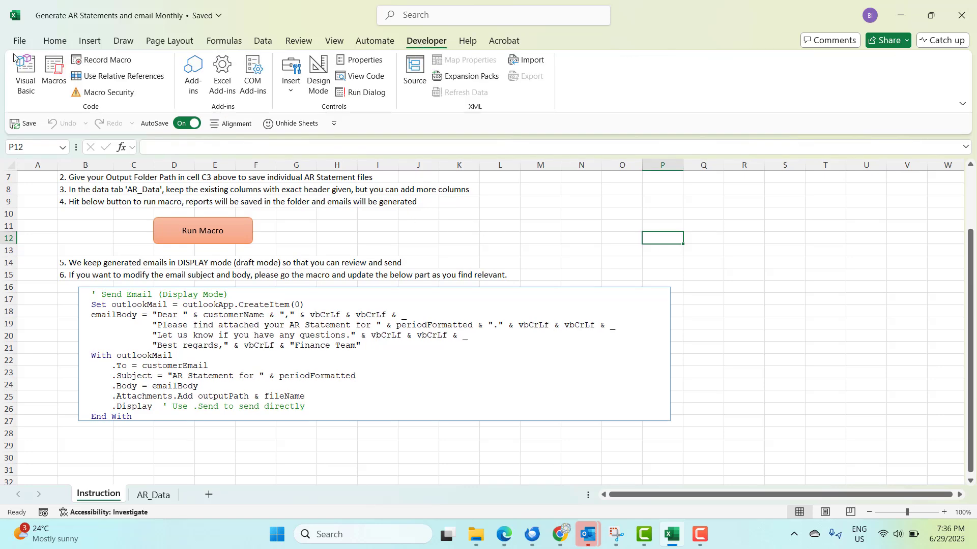
click(27, 74)
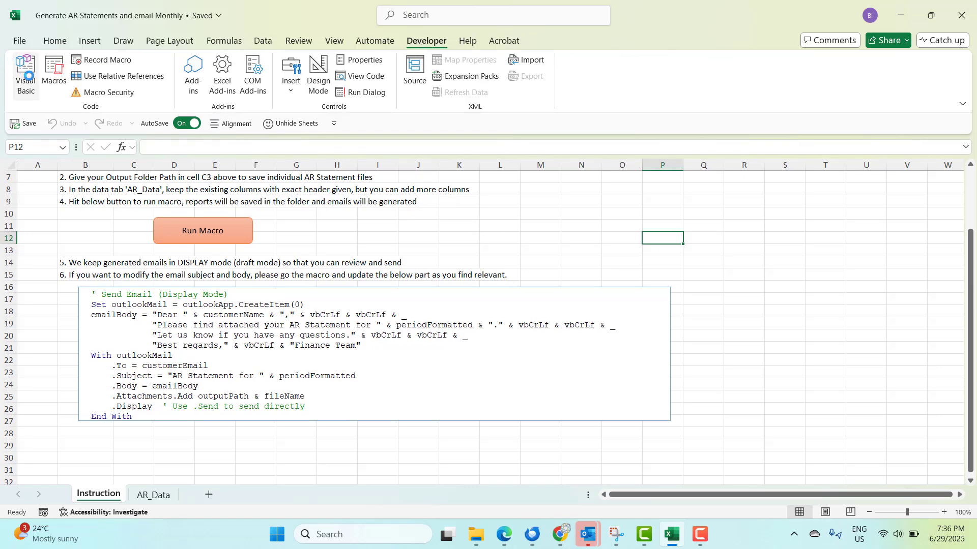
scroll(947, 177, down, 3)
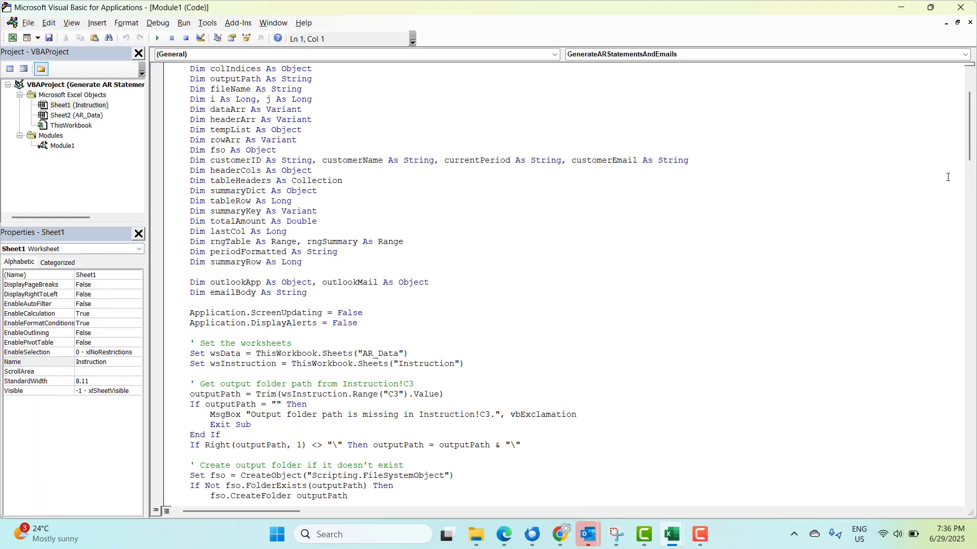
drag(970, 142, 957, 481)
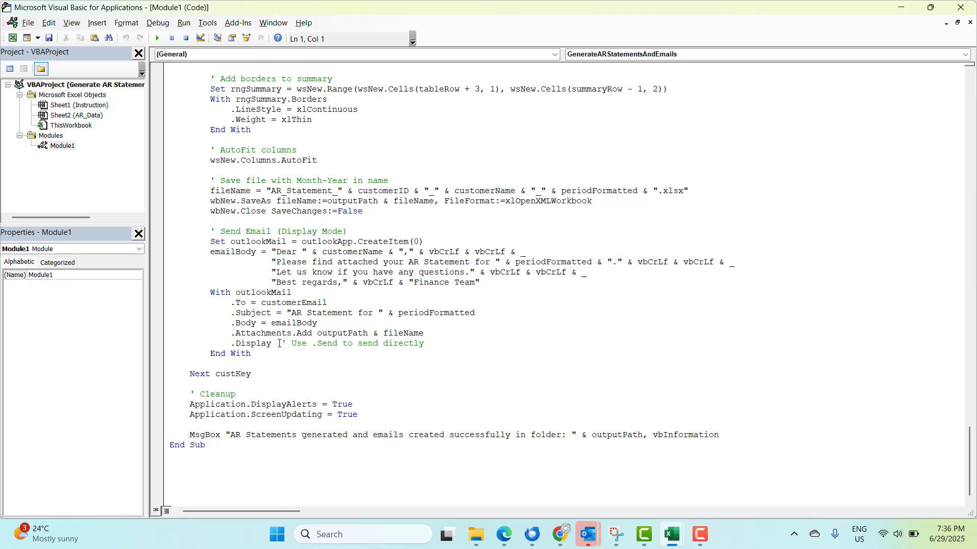
- Replace .Display with .Send in the outlookMail block so the macro sends the emails directly
drag(273, 344, 236, 340)
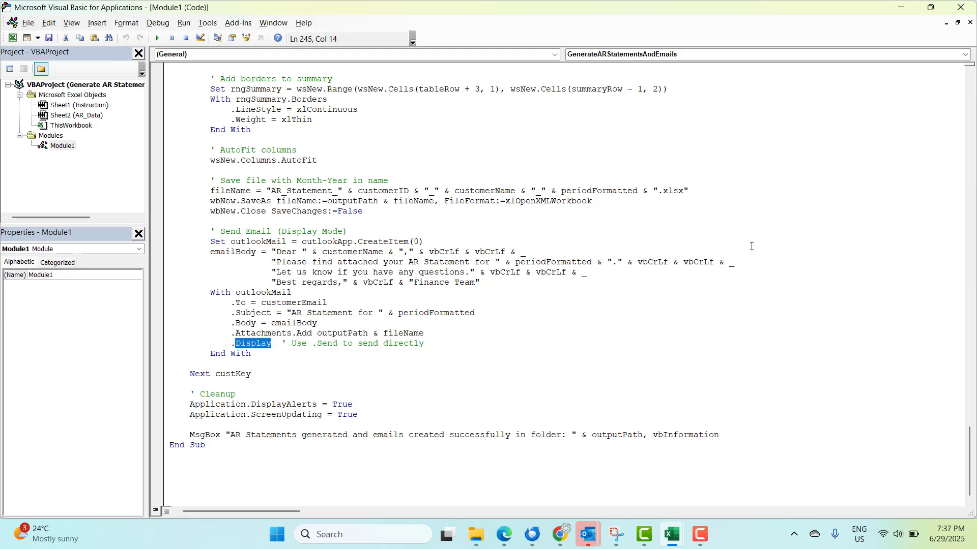
text(Send)
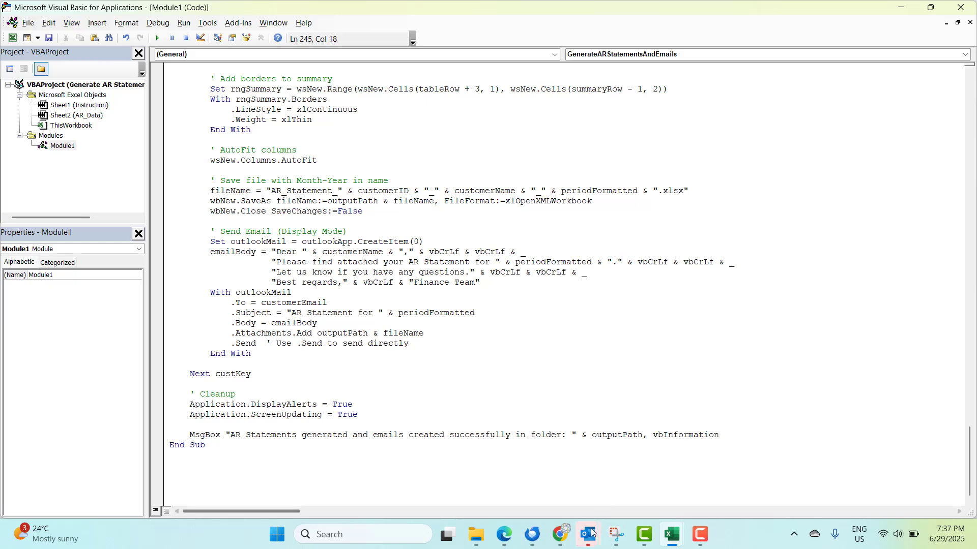
click(570, 376)
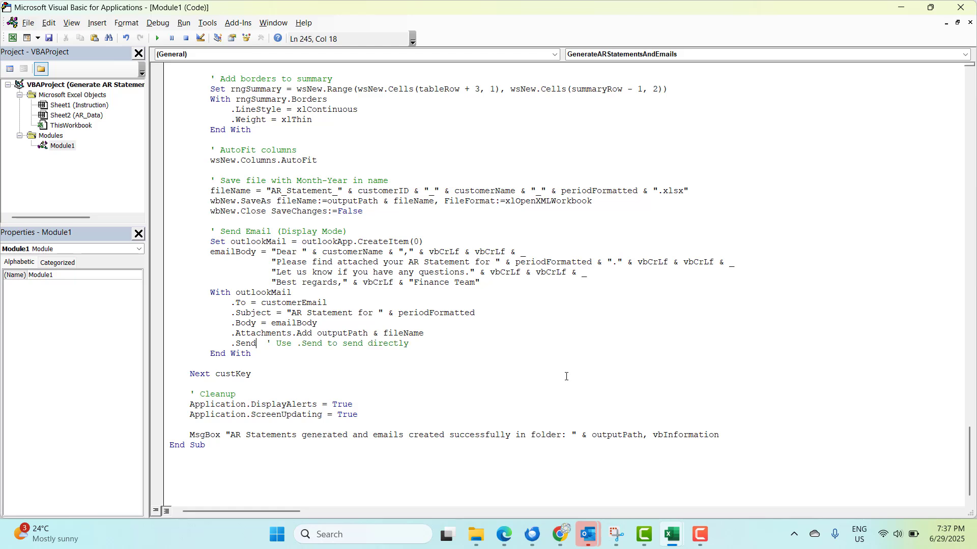